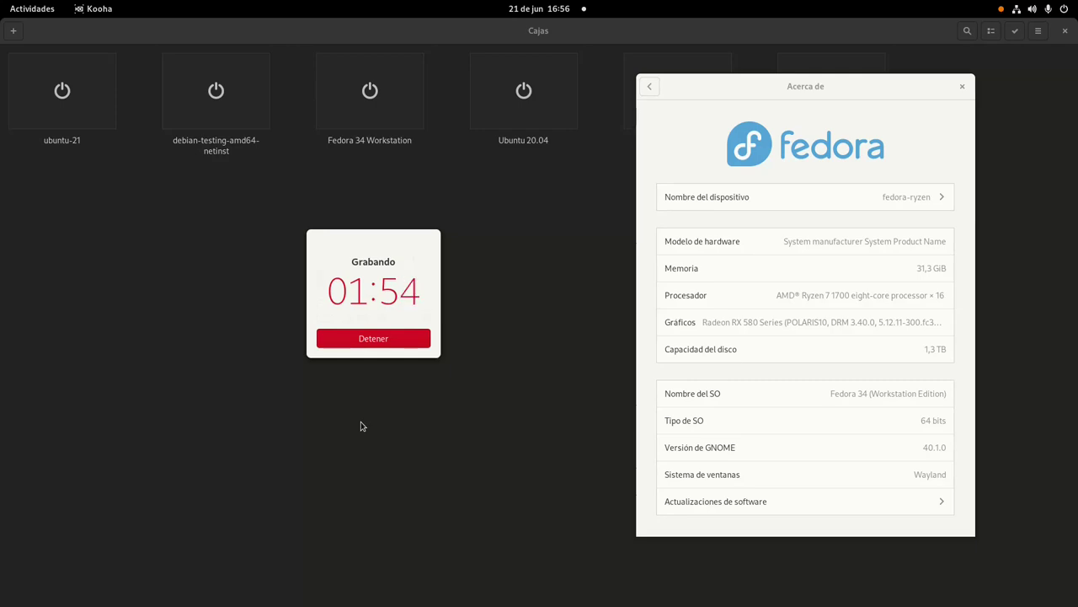
Open the ubuntu-21 virtual machine and log in to the listed user account with the account password.
{"action": "left_click", "coordinate": [69, 115]}
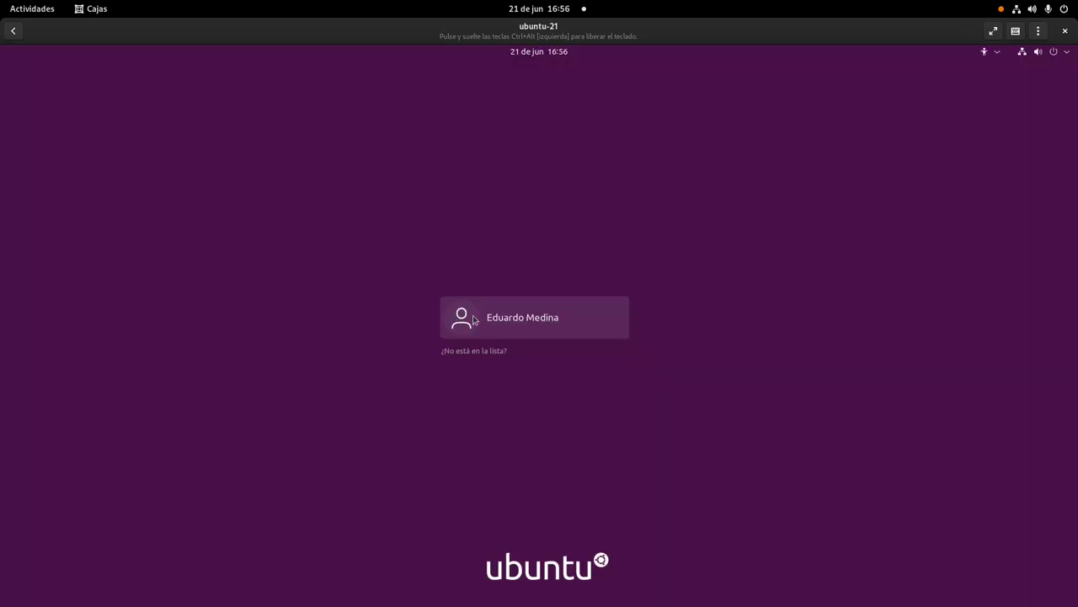
{"action": "left_click", "coordinate": [473, 320]}
{"action": "type", "text": "******"}
{"action": "key", "text": "Return"}
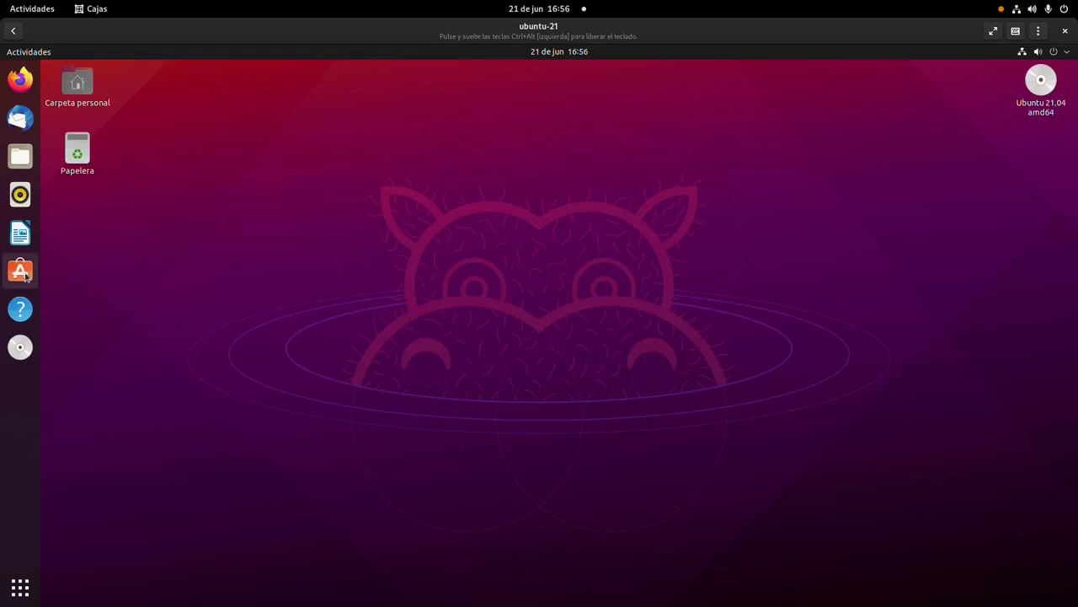
Find "synaptic" in Ubuntu Software and install Gestor de paquetes Synaptic, authenticating with the account password.
{"action": "left_click", "coordinate": [21, 270]}
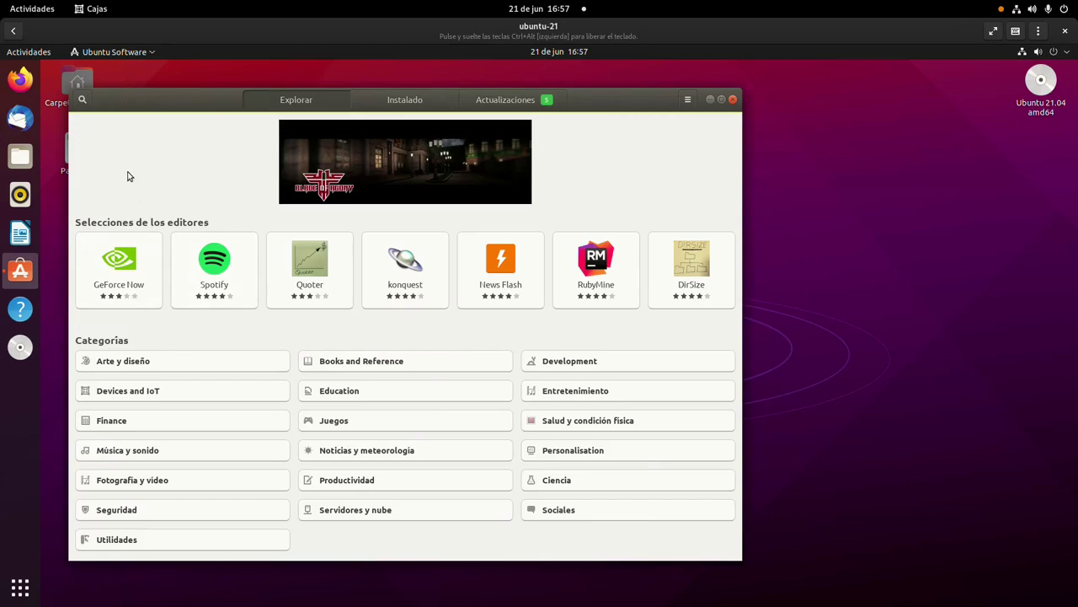
{"action": "left_click", "coordinate": [82, 101]}
{"action": "type", "text": "synaptic"}
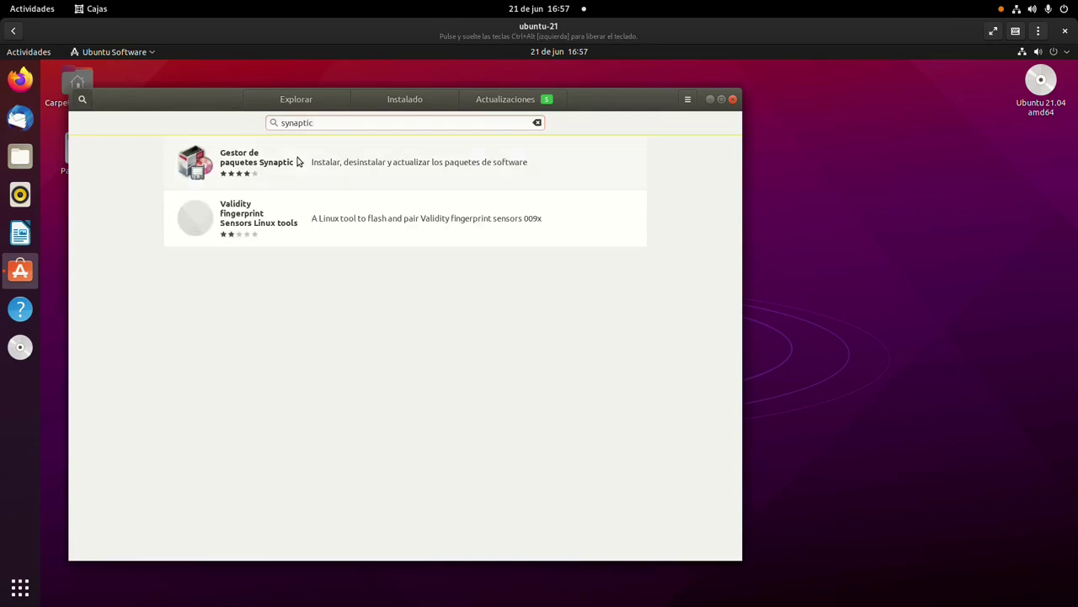
{"action": "left_click", "coordinate": [297, 161]}
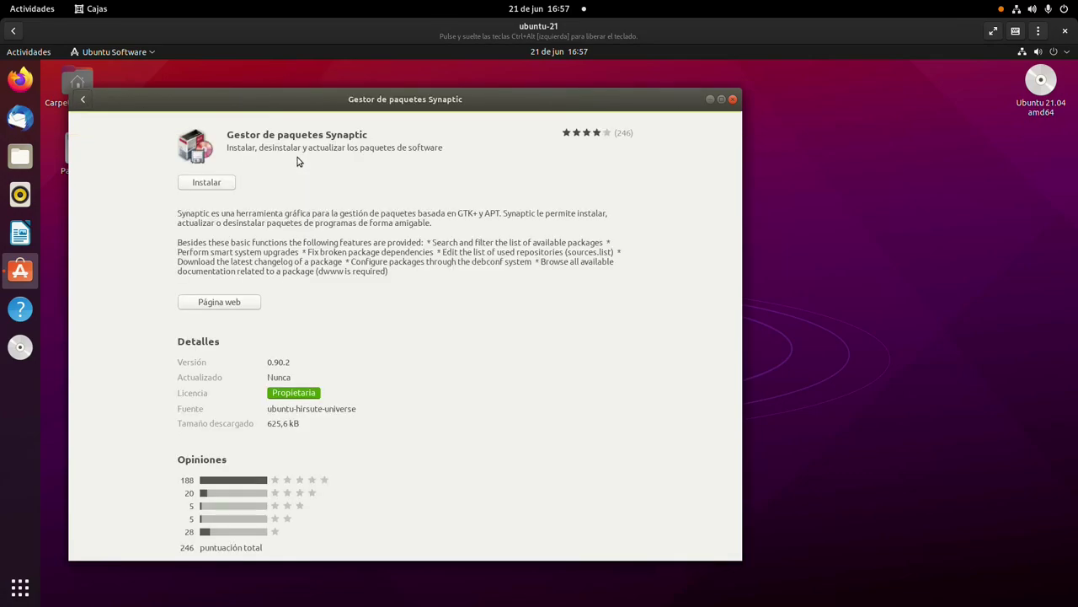
{"action": "left_click", "coordinate": [206, 183]}
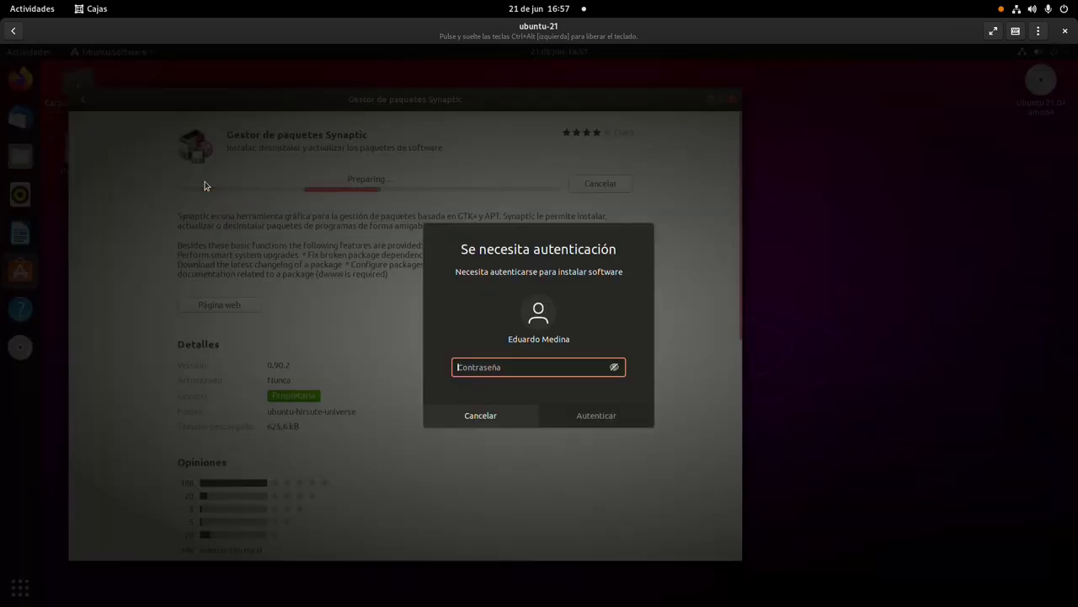
{"action": "type", "text": "•••••••"}
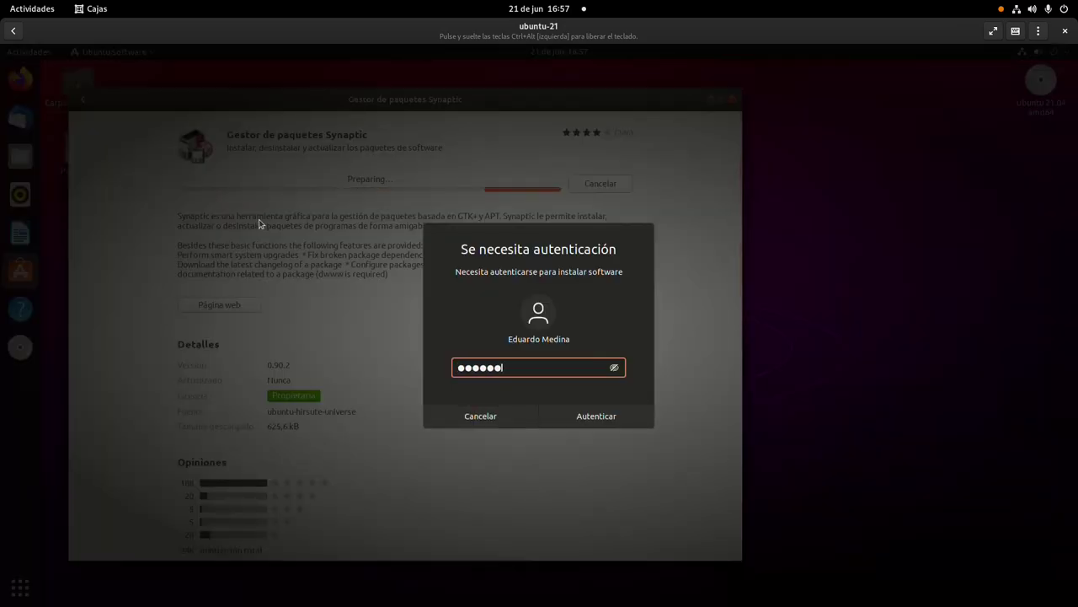
{"action": "key", "text": "Return"}
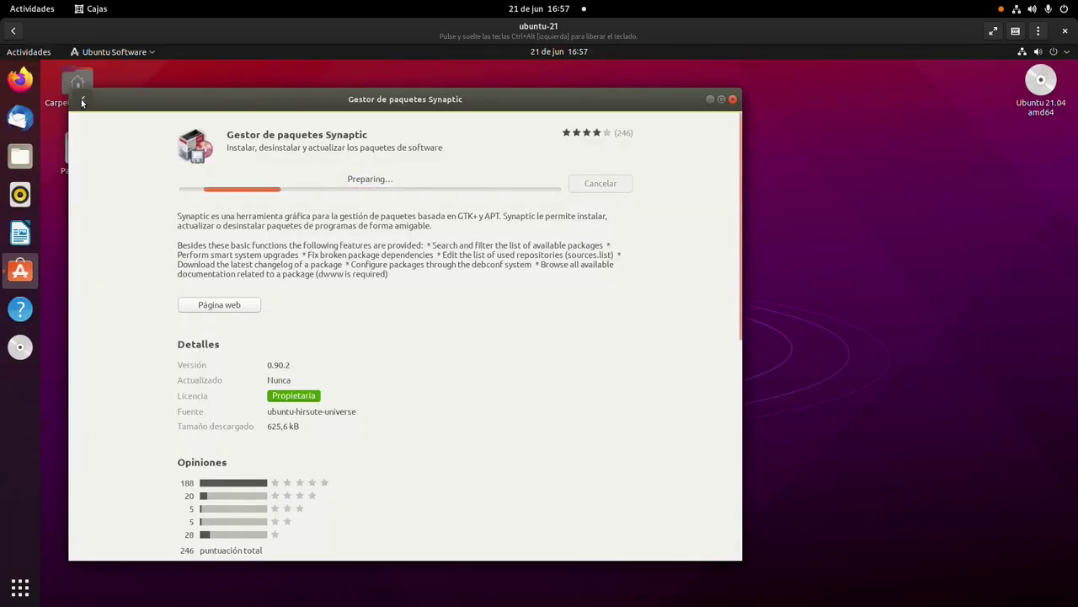
Search Ubuntu Software for "alacarte", install the Menú principal editor, and close the software store.
{"action": "left_click", "coordinate": [81, 100]}
{"action": "double_click", "coordinate": [318, 125]}
{"action": "type", "text": "alacarte"}
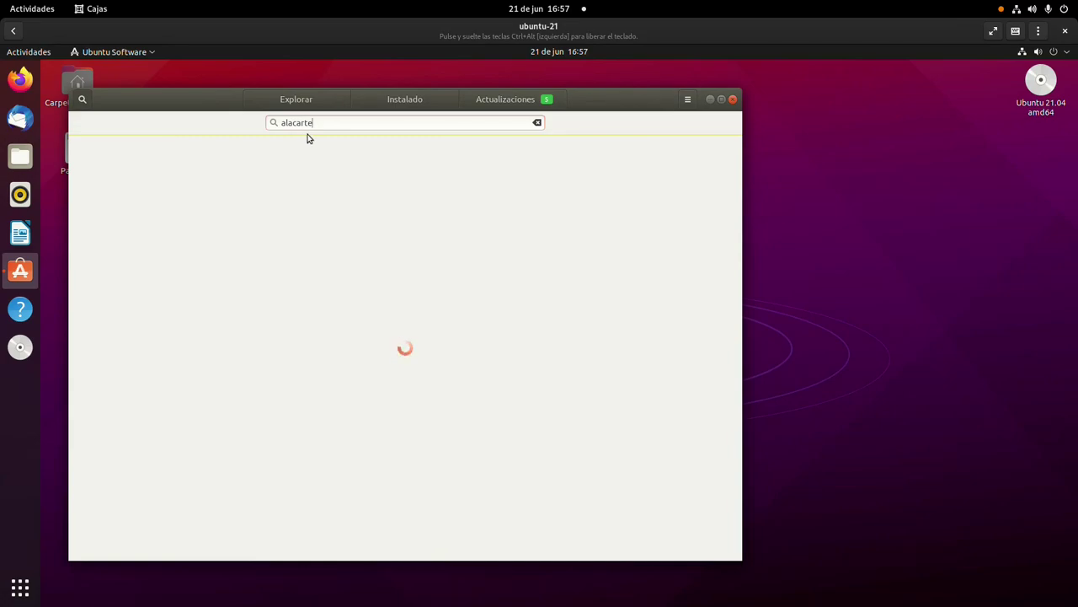
{"action": "left_click", "coordinate": [303, 165]}
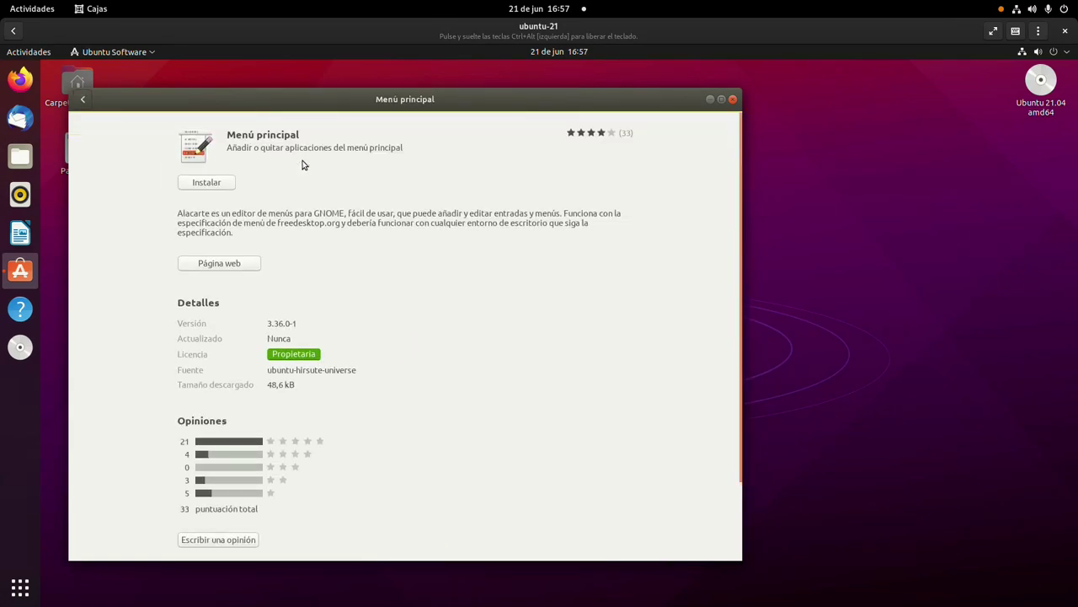
{"action": "left_click", "coordinate": [206, 183]}
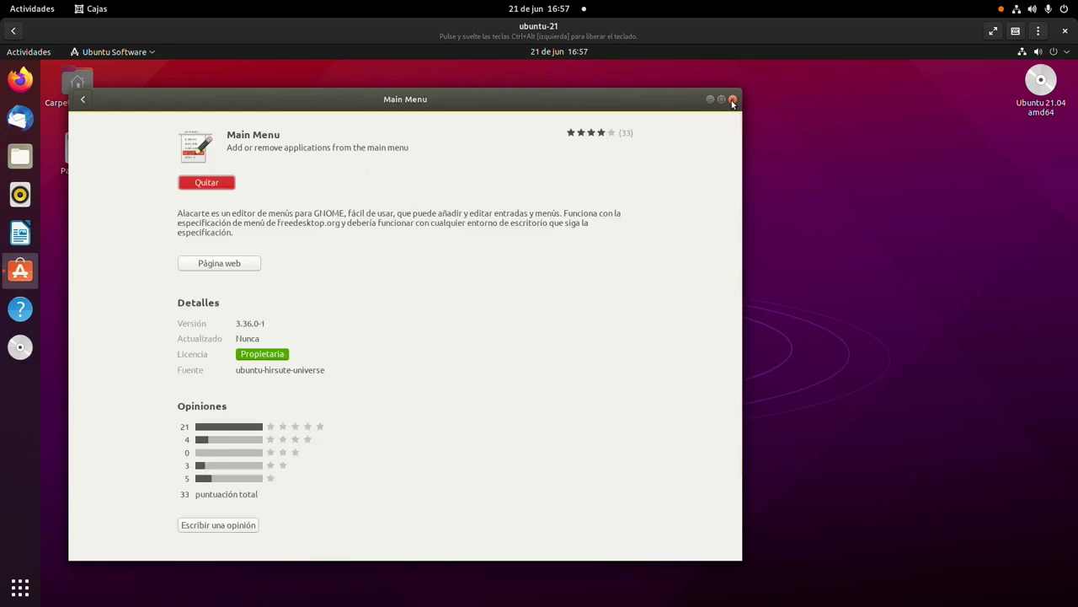
{"action": "left_click", "coordinate": [733, 102]}
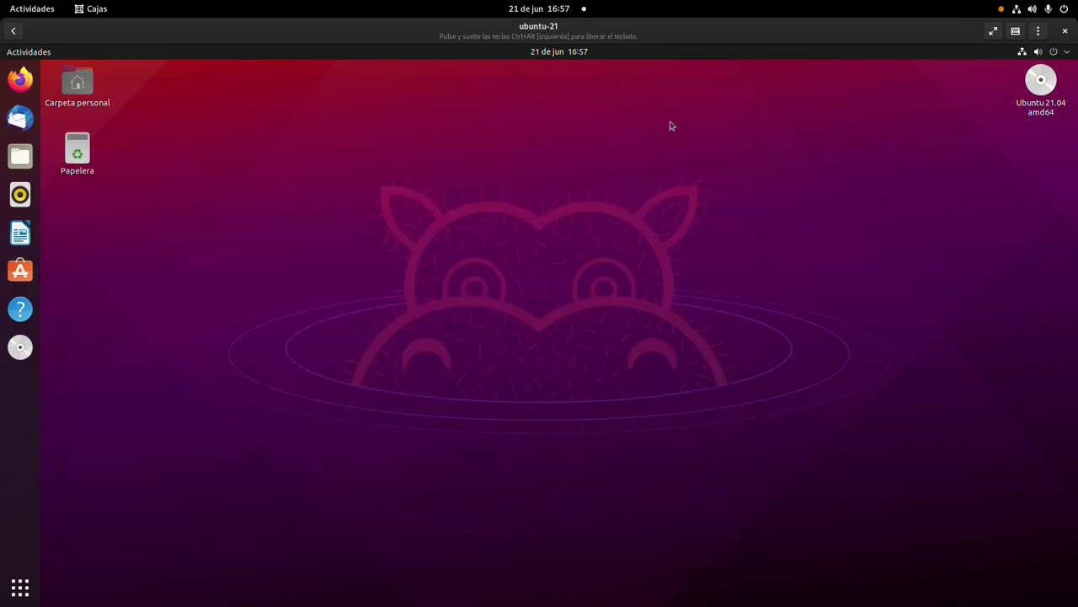
Launch the Synaptic package manager, authenticating with the account password, and tile its window to the left half of the desktop.
{"action": "left_click", "coordinate": [23, 589]}
{"action": "scroll", "coordinate": [425, 358], "scroll_direction": "down", "scroll_amount": 1}
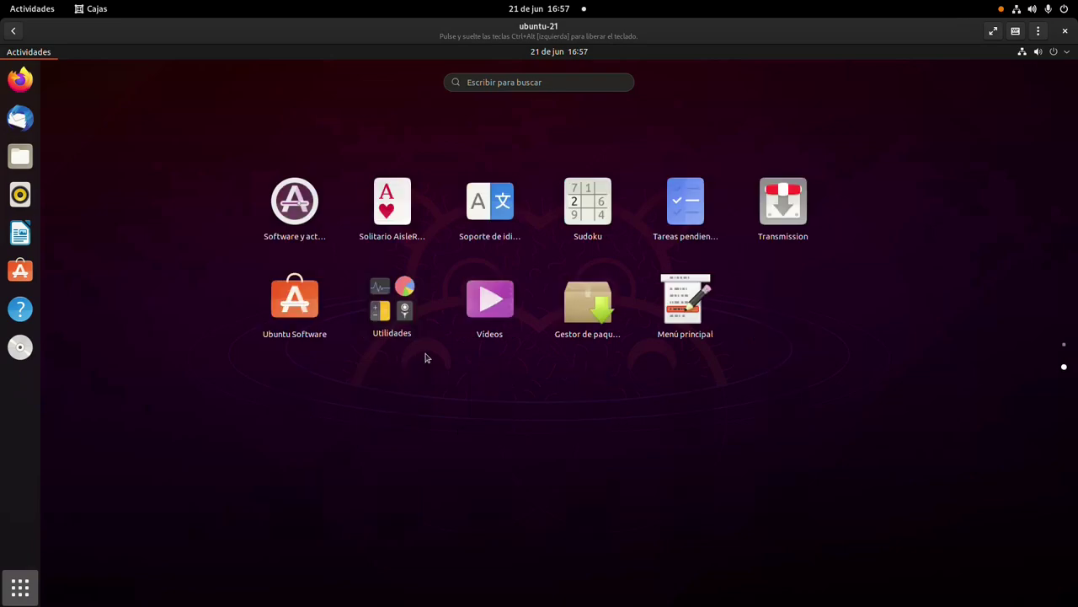
{"action": "left_click", "coordinate": [588, 302]}
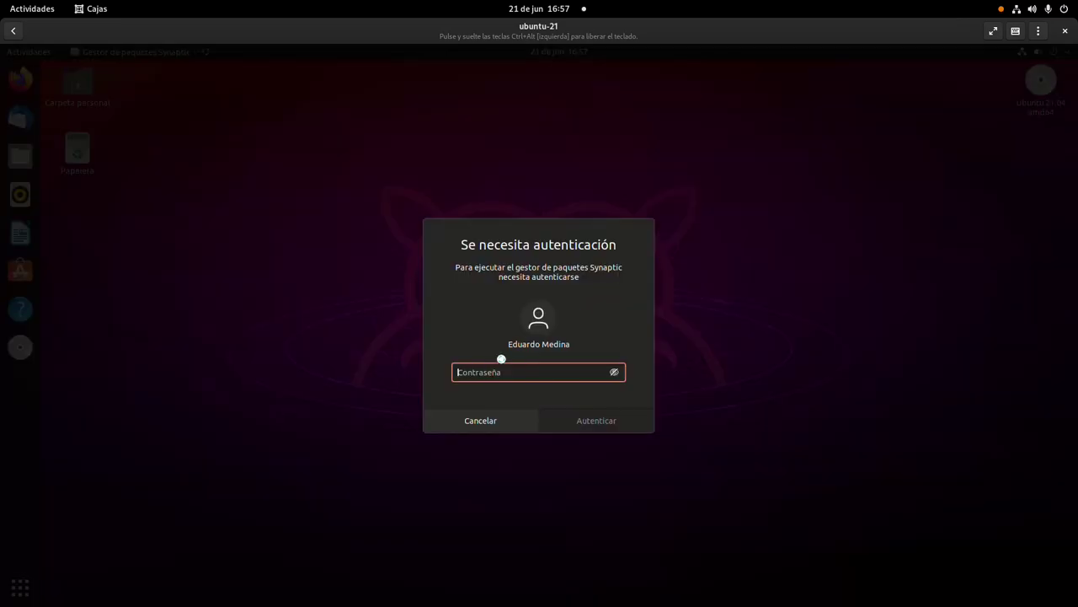
{"action": "type", "text": "*******"}
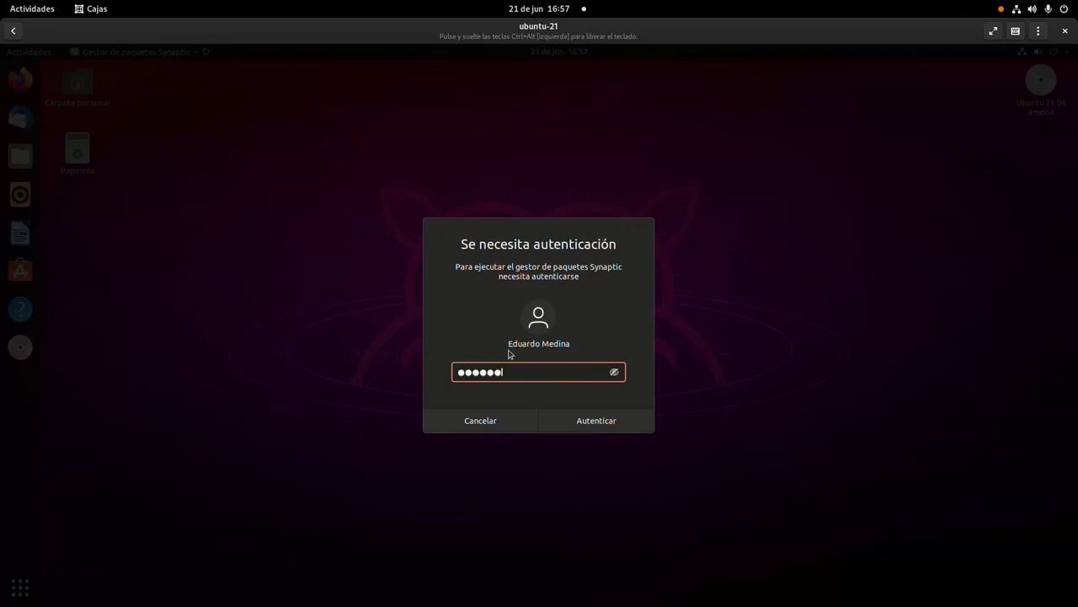
{"action": "key", "text": "Return"}
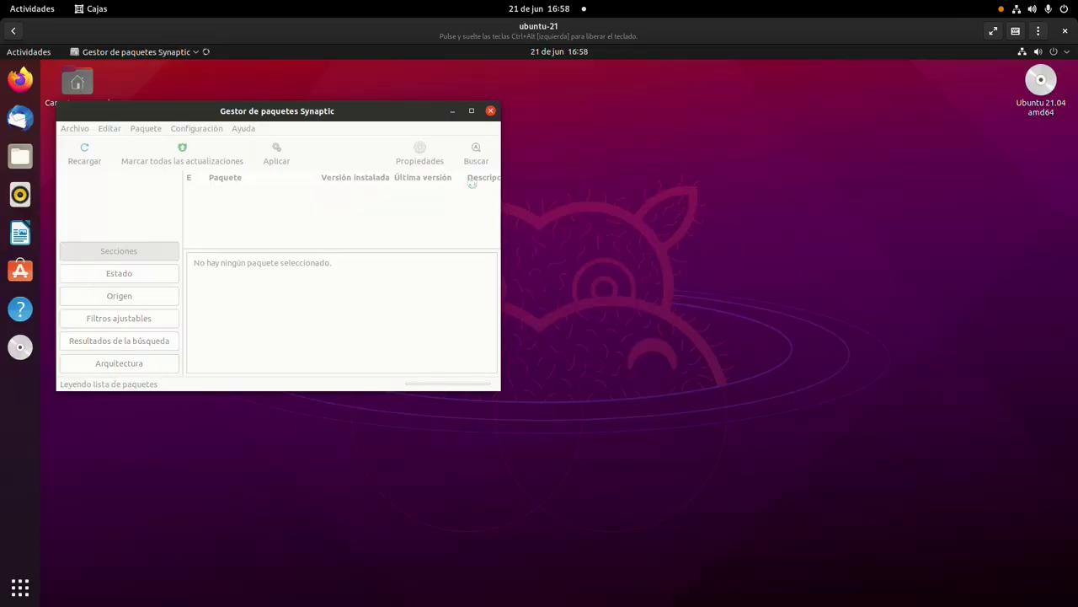
{"action": "left_click_drag", "start_coordinate": [385, 107], "coordinate": [4, 368]}
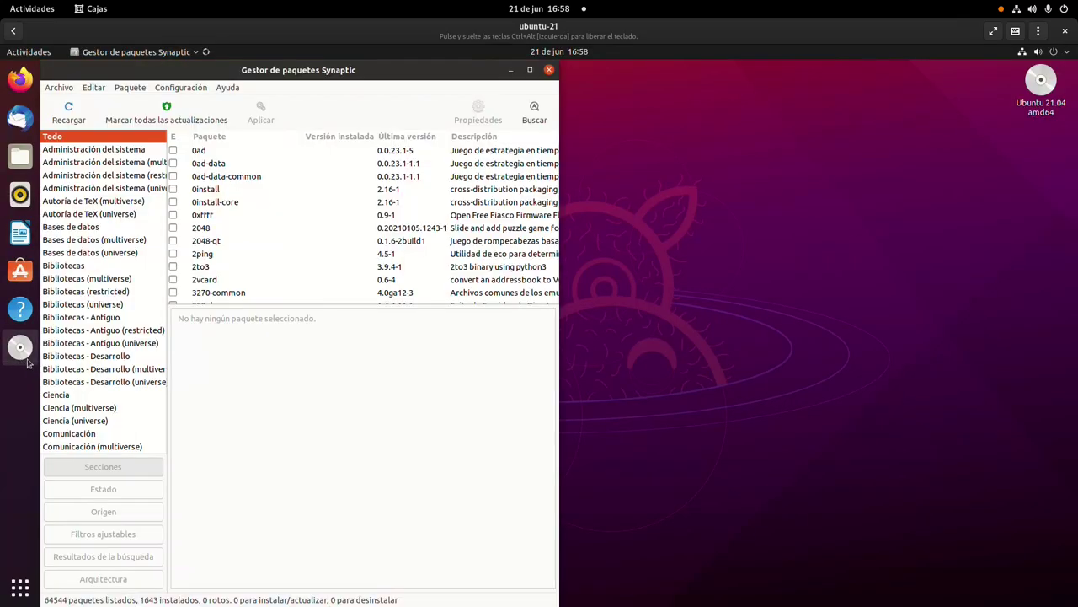
Switch to Firefox, close the privacy notice page, go to google.com and accept its cookie terms.
{"action": "left_click", "coordinate": [652, 400]}
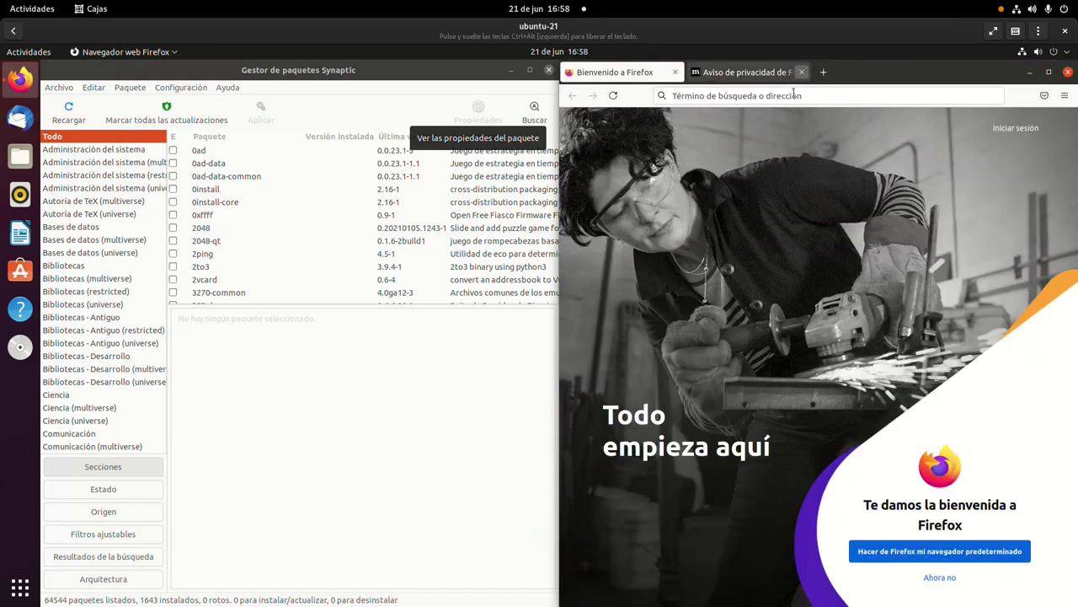
{"action": "left_click", "coordinate": [801, 72]}
{"action": "left_click", "coordinate": [794, 95]}
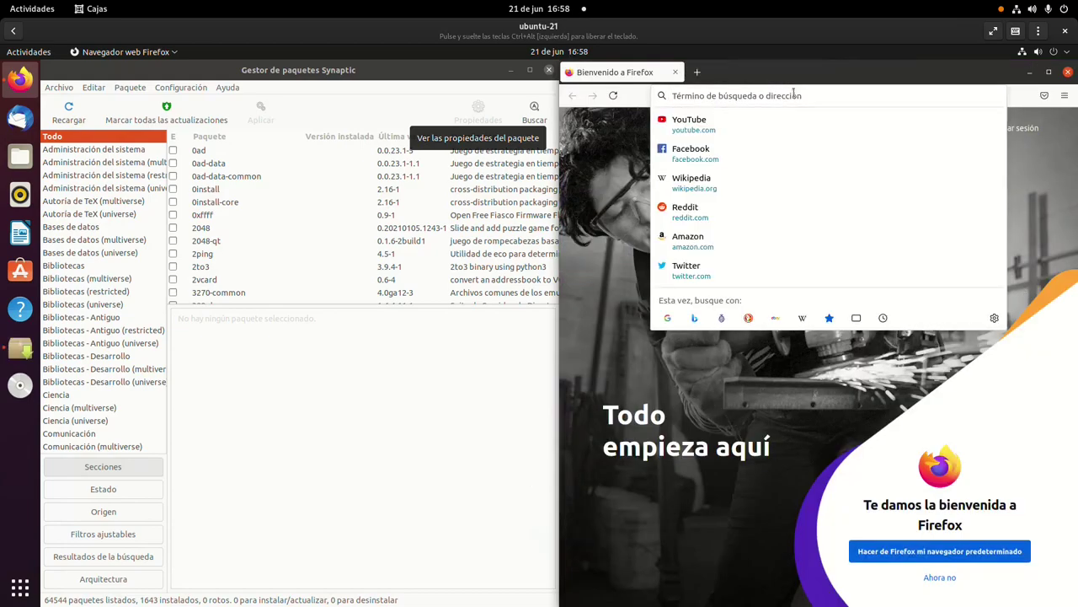
{"action": "type", "text": "google.com"}
{"action": "key", "text": "Return"}
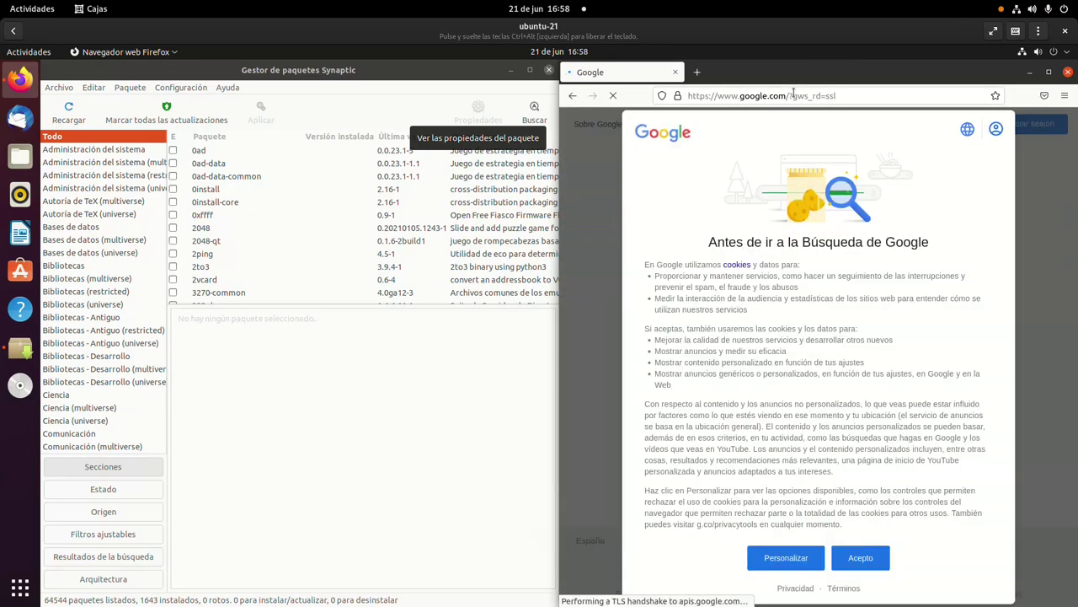
{"action": "left_click", "coordinate": [849, 567]}
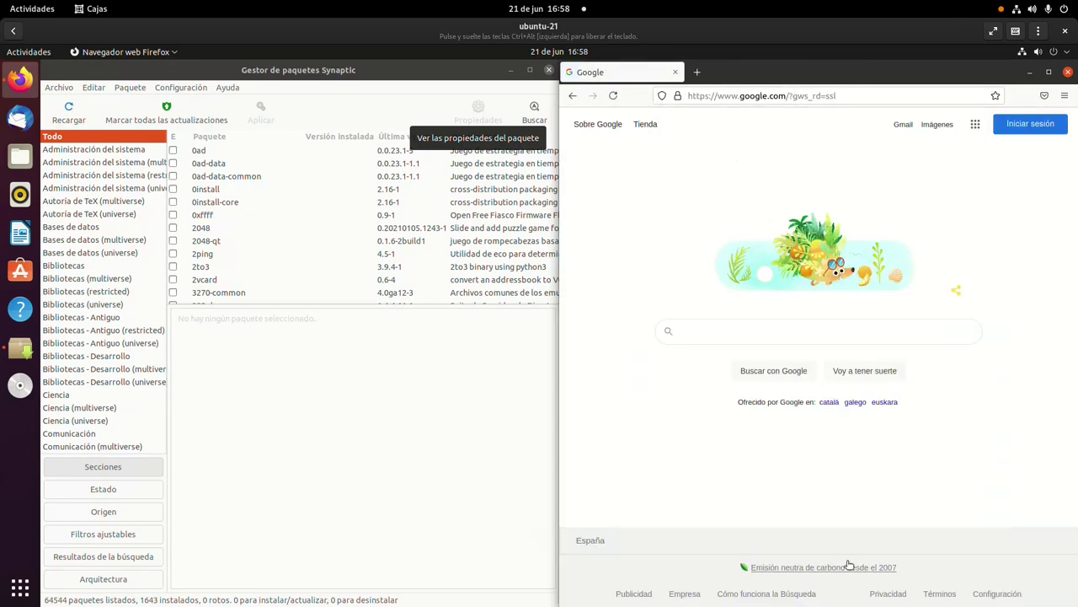
Search Google for "obs studio ppa" and open the OBS Studio page of obsproject on Launchpad.
{"action": "left_click", "coordinate": [754, 330]}
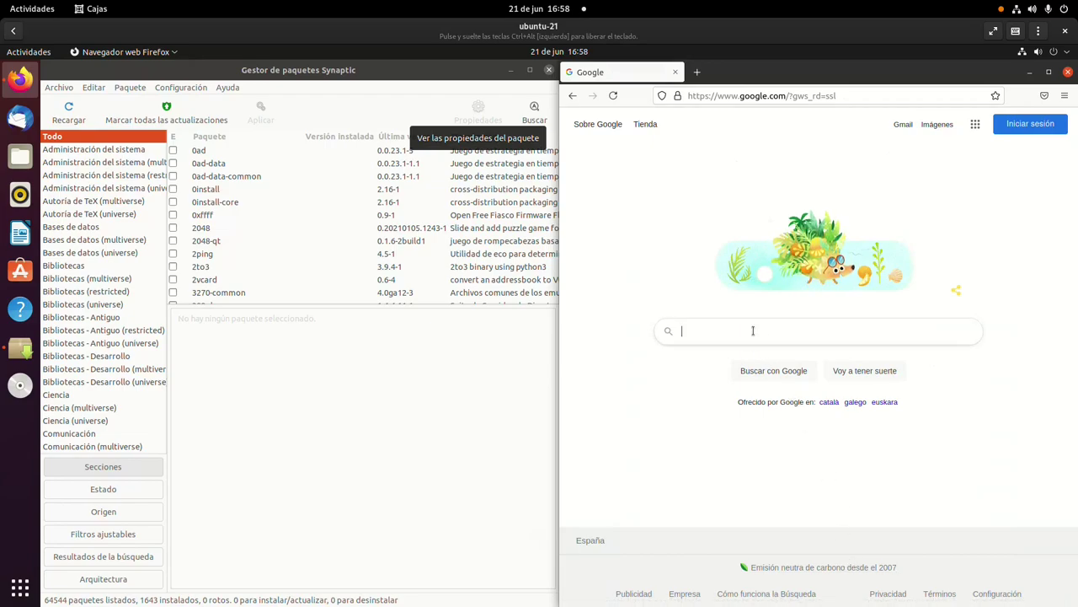
{"action": "type", "text": "obs studio ppa"}
{"action": "key", "text": "Return"}
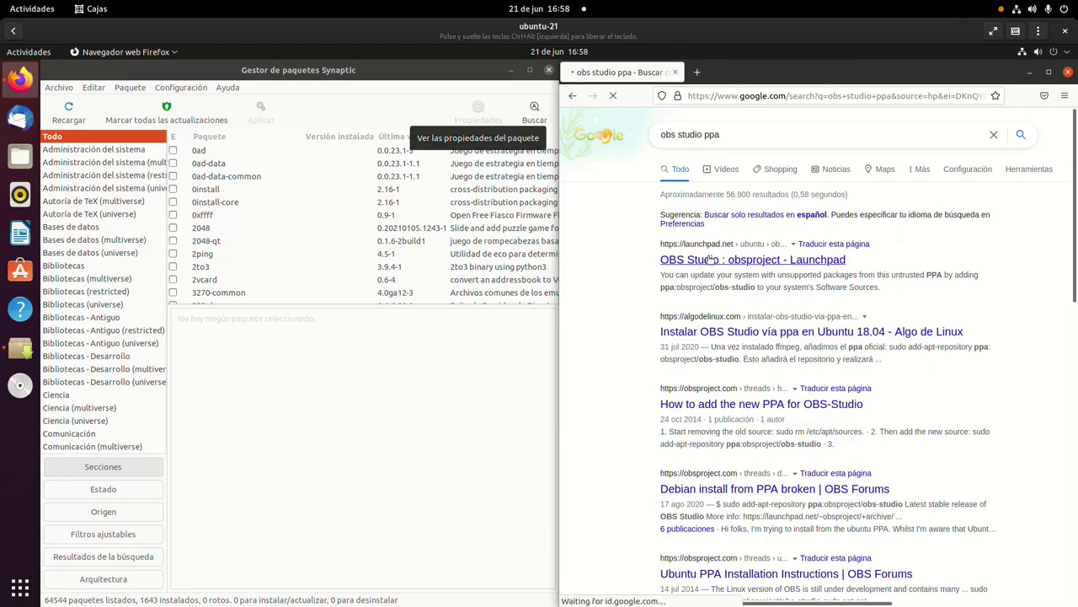
{"action": "left_click", "coordinate": [712, 259]}
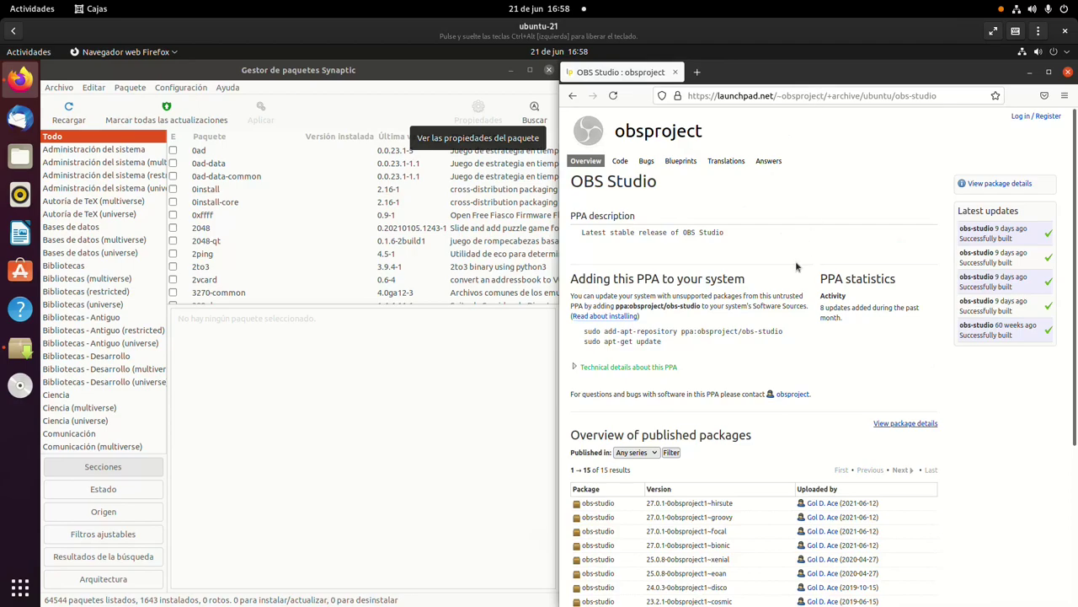
Copy the repository address ppa:obsproject/obs-studio from the add-apt-repository command on the Launchpad page.
{"action": "left_click_drag", "start_coordinate": [709, 331], "coordinate": [780, 331]}
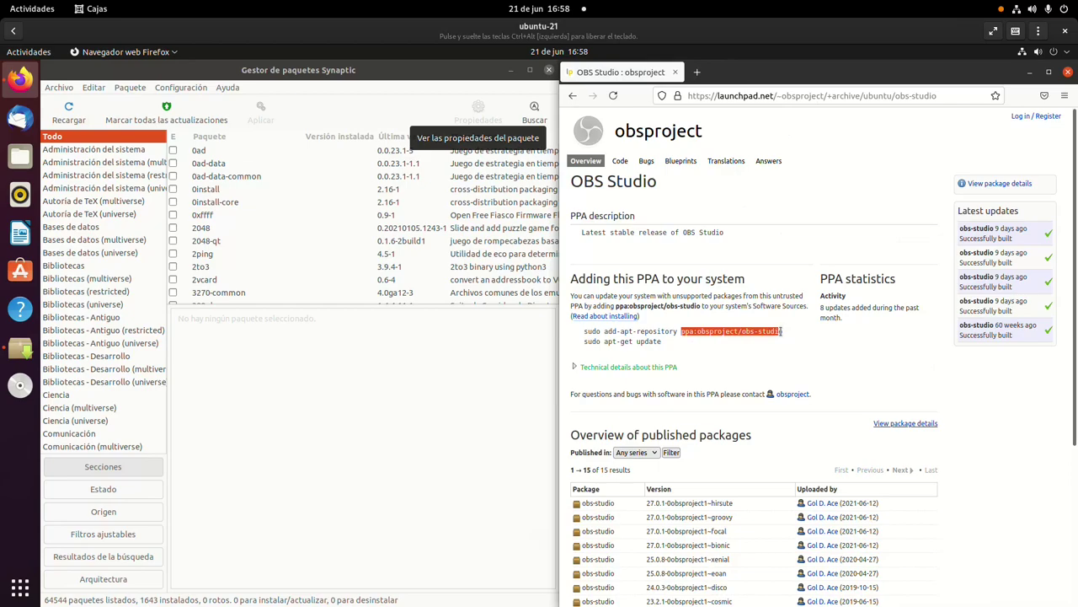
{"action": "right_click", "coordinate": [760, 332]}
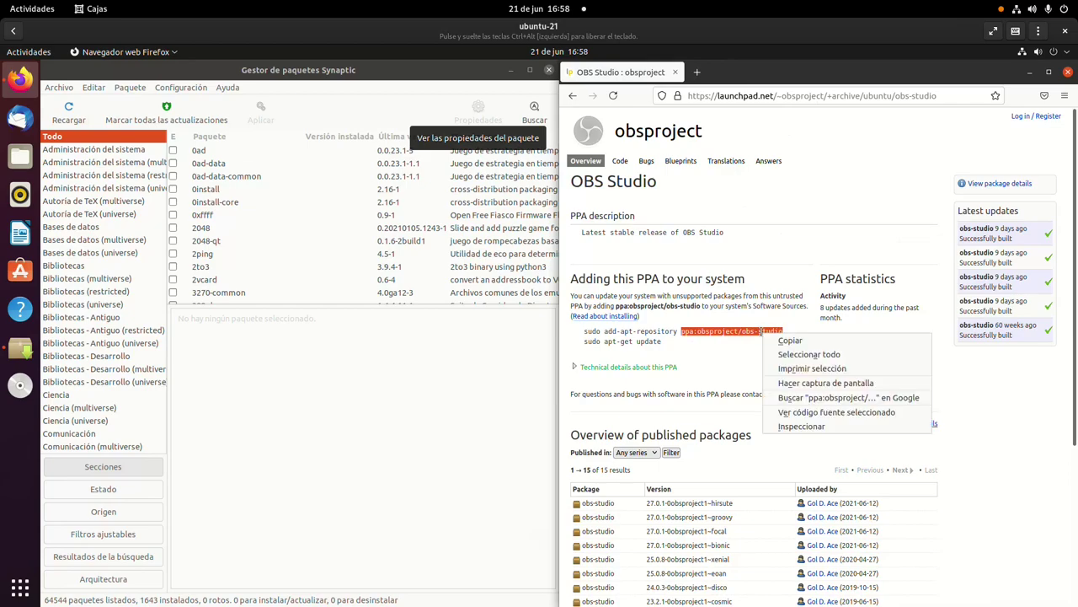
{"action": "left_click", "coordinate": [779, 341]}
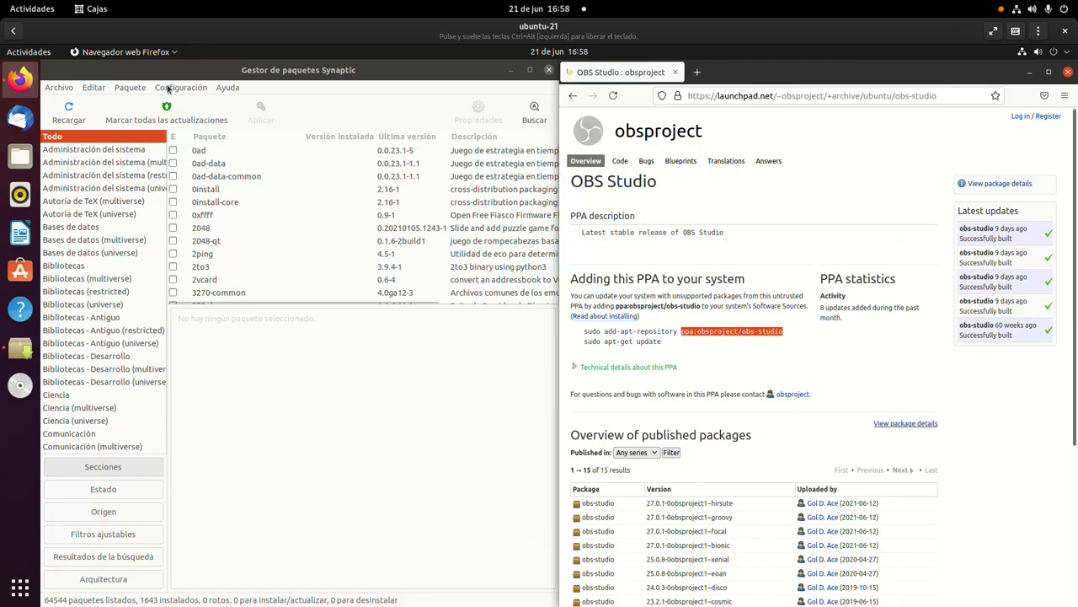
Add the copied ppa:obsproject/obs-studio line as another software source in Synaptic's repositories and reload the package information.
{"action": "left_click", "coordinate": [171, 87]}
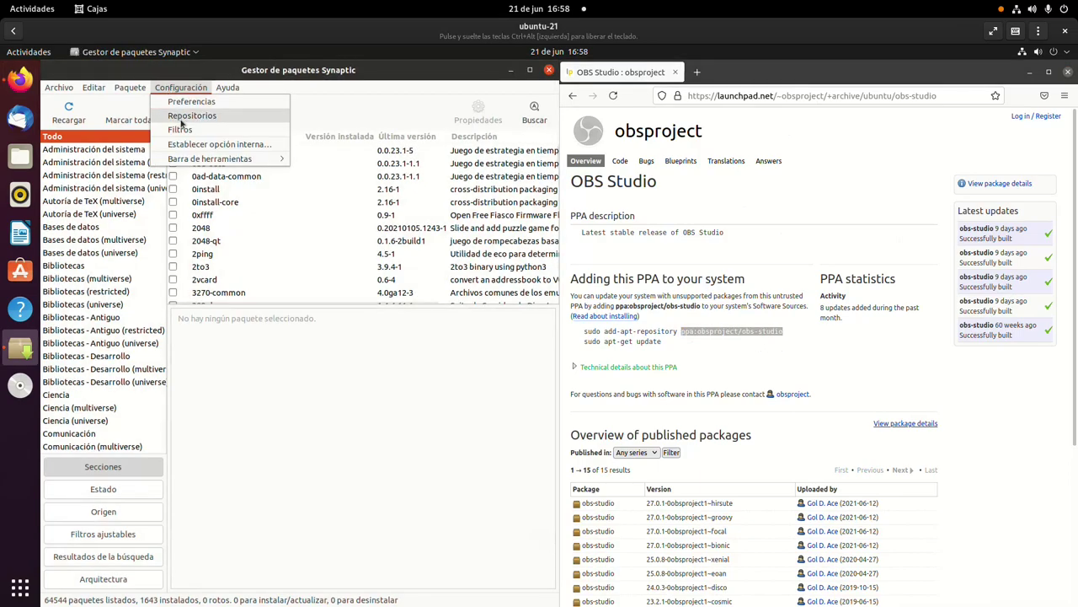
{"action": "left_click", "coordinate": [228, 118]}
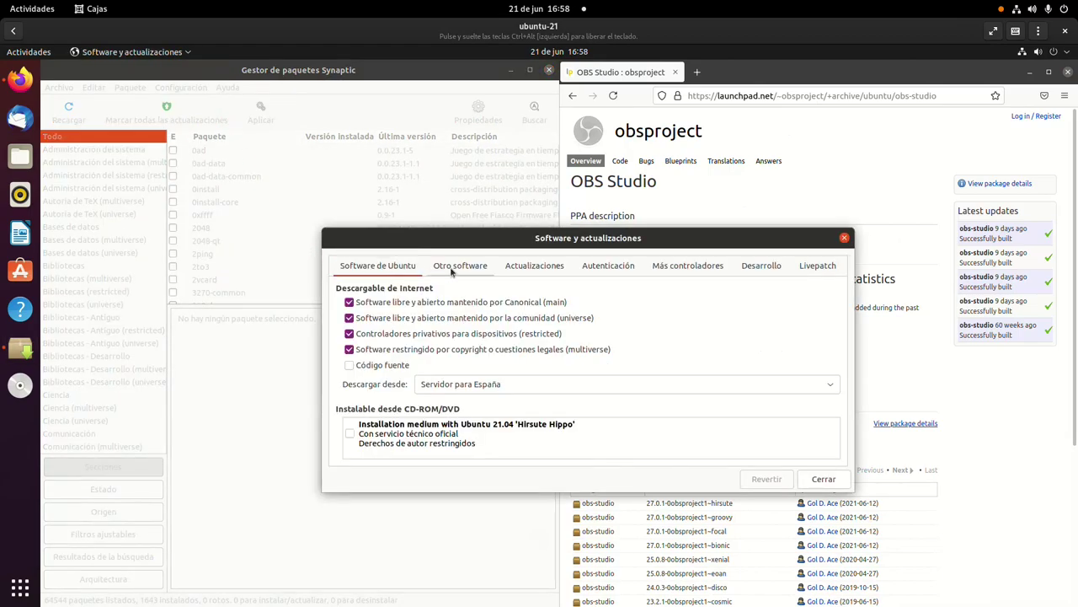
{"action": "left_click", "coordinate": [451, 268]}
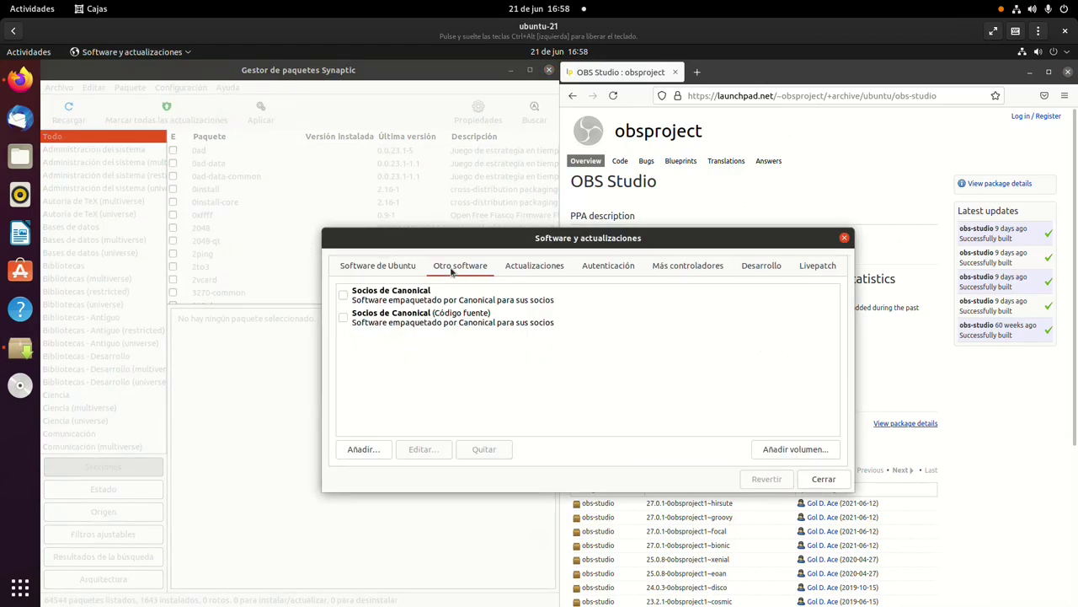
{"action": "left_click", "coordinate": [363, 450]}
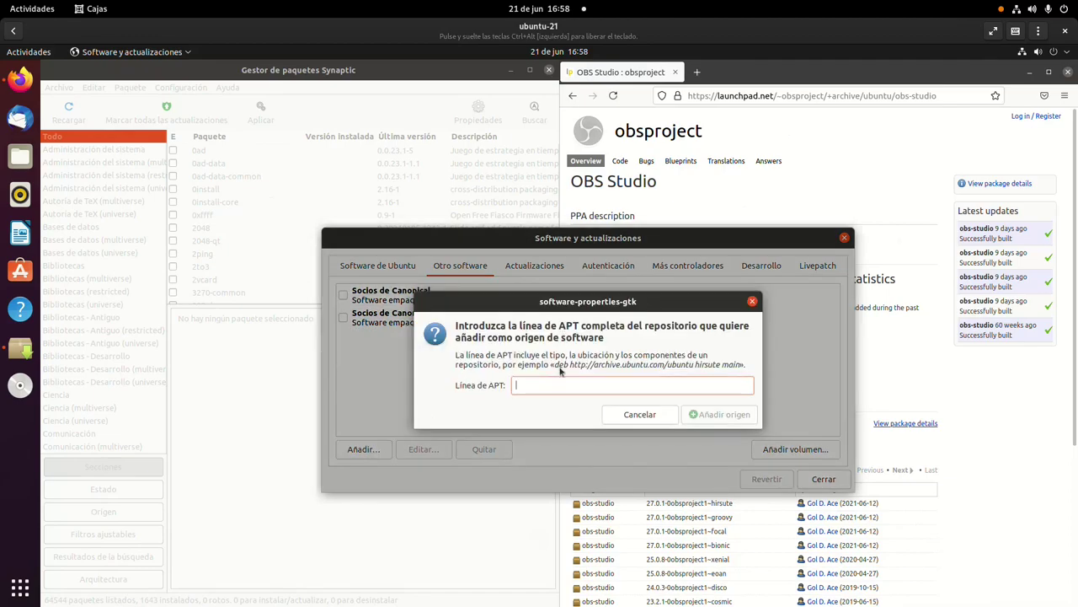
{"action": "key", "text": "ctrl+v"}
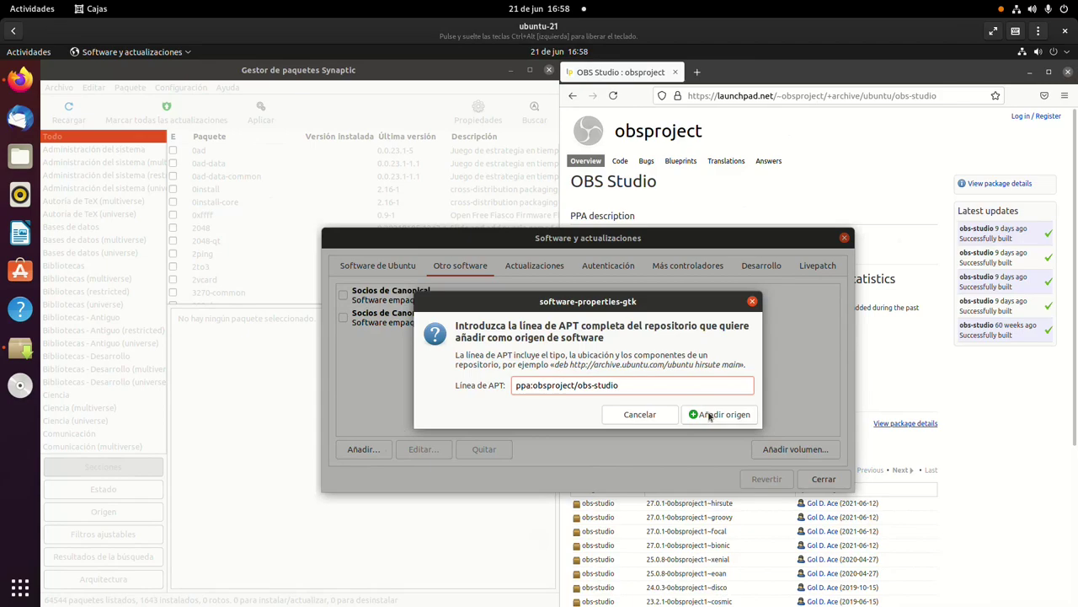
{"action": "left_click", "coordinate": [710, 414]}
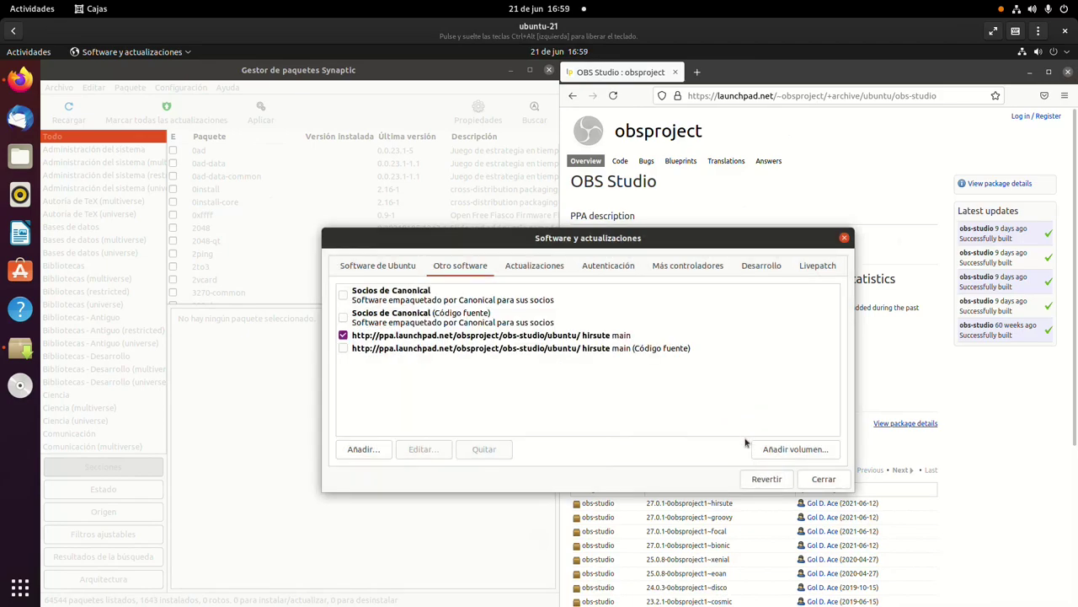
{"action": "left_click", "coordinate": [822, 478]}
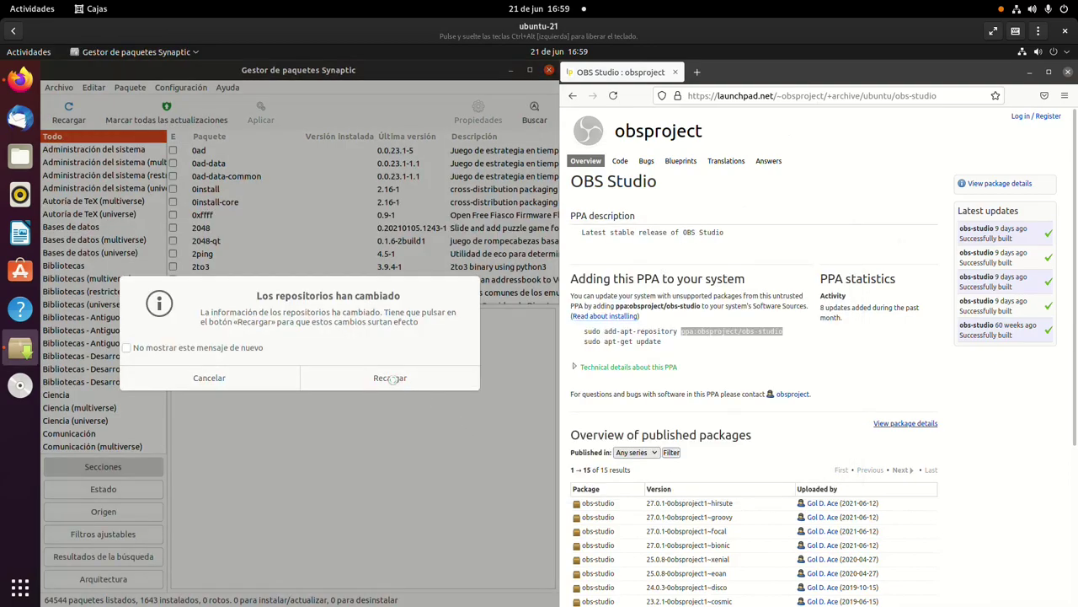
{"action": "left_click", "coordinate": [390, 378]}
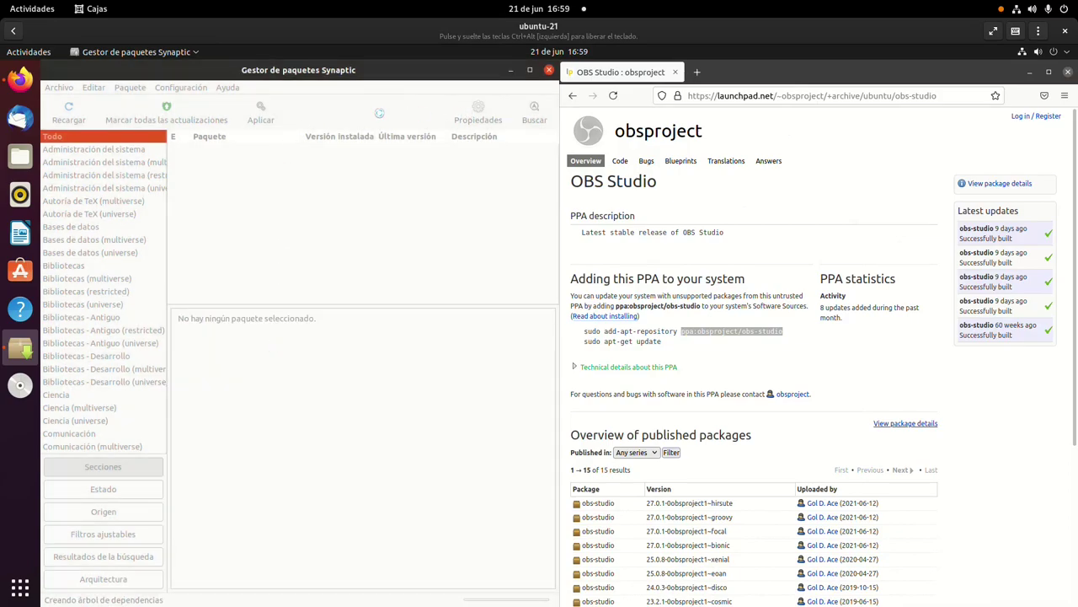
Search Synaptic's packages for "obs" and refine the search to "obs-studio".
{"action": "left_click", "coordinate": [534, 114]}
{"action": "type", "text": "obs"}
{"action": "key", "text": "Return"}
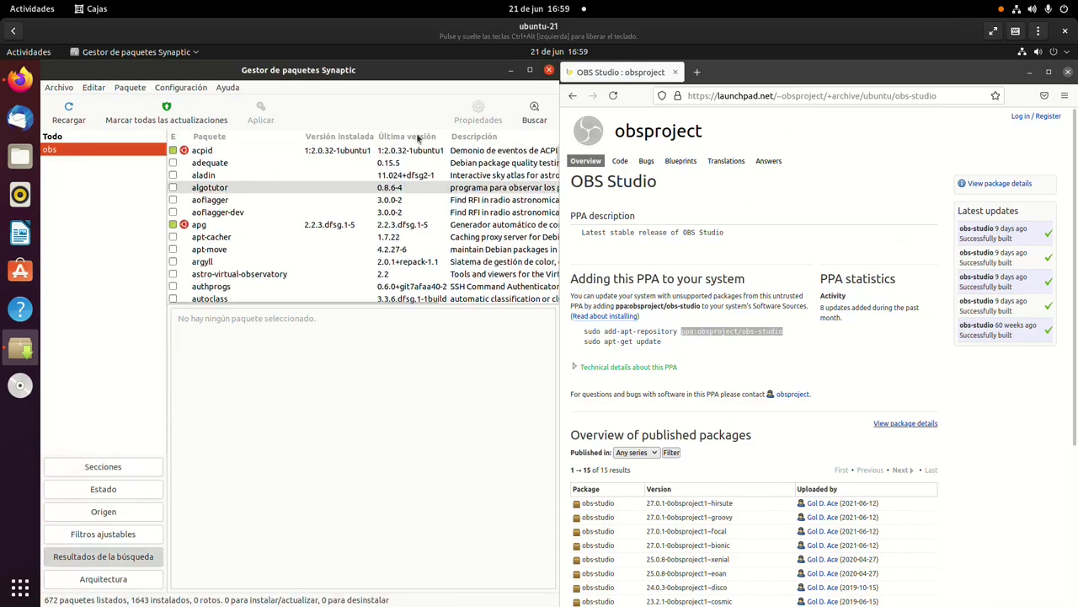
{"action": "left_click", "coordinate": [534, 114]}
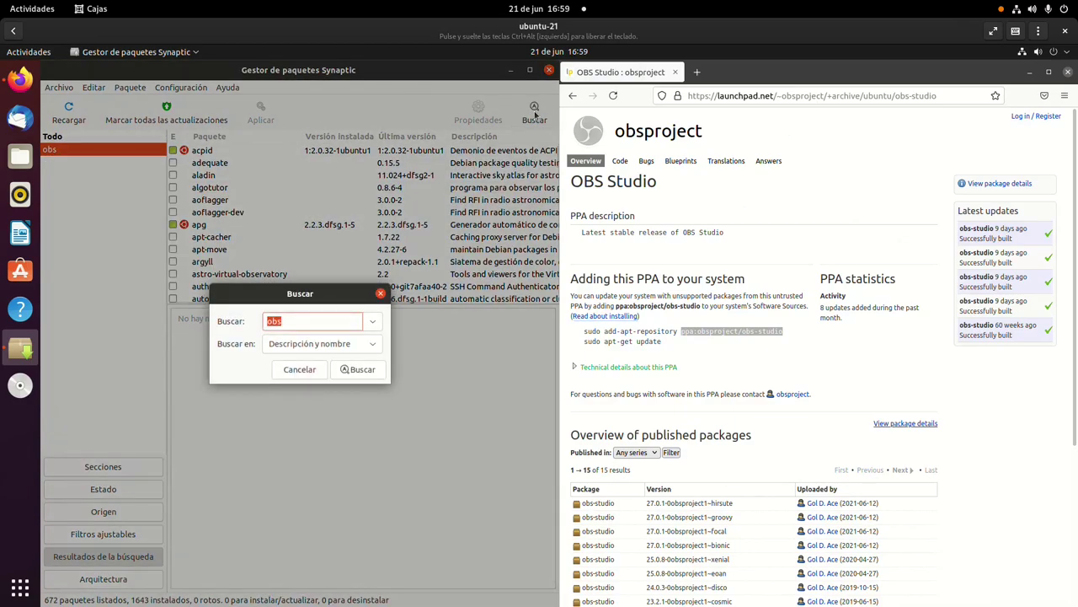
{"action": "key", "text": "End"}
{"action": "type", "text": "-studio"}
{"action": "key", "text": "Return"}
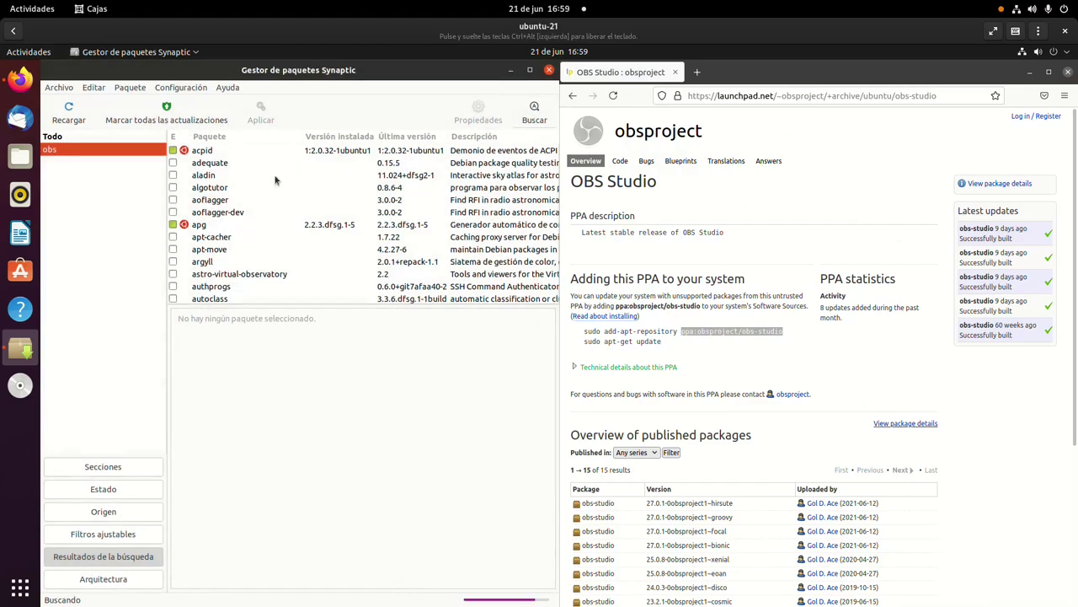
Mark the obs-studio package for installation, accept its required additional changes and apply them.
{"action": "left_click", "coordinate": [174, 152]}
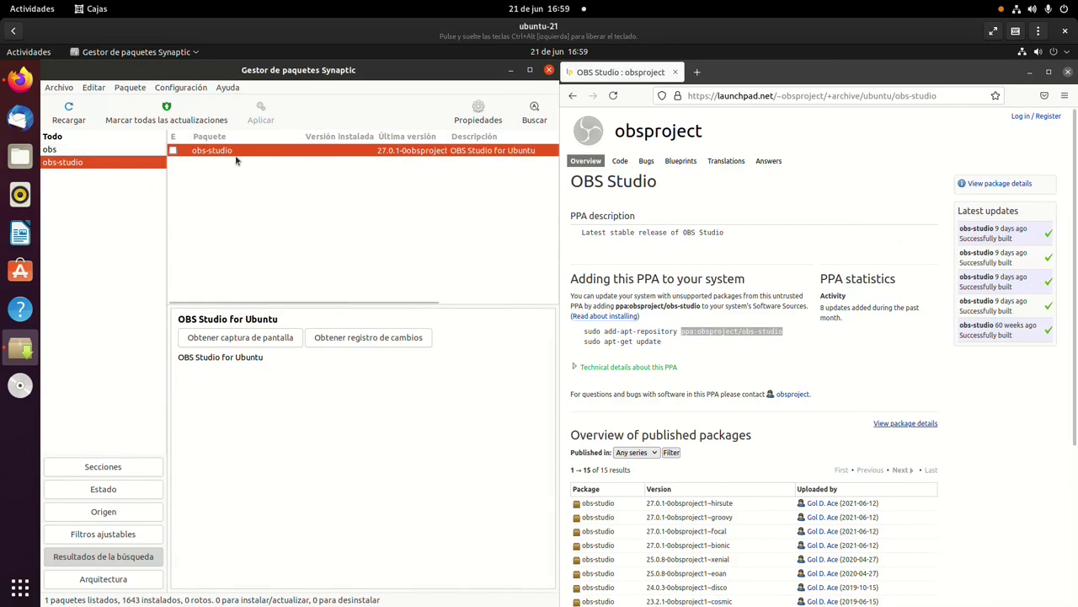
{"action": "left_click", "coordinate": [174, 150]}
{"action": "left_click", "coordinate": [202, 177]}
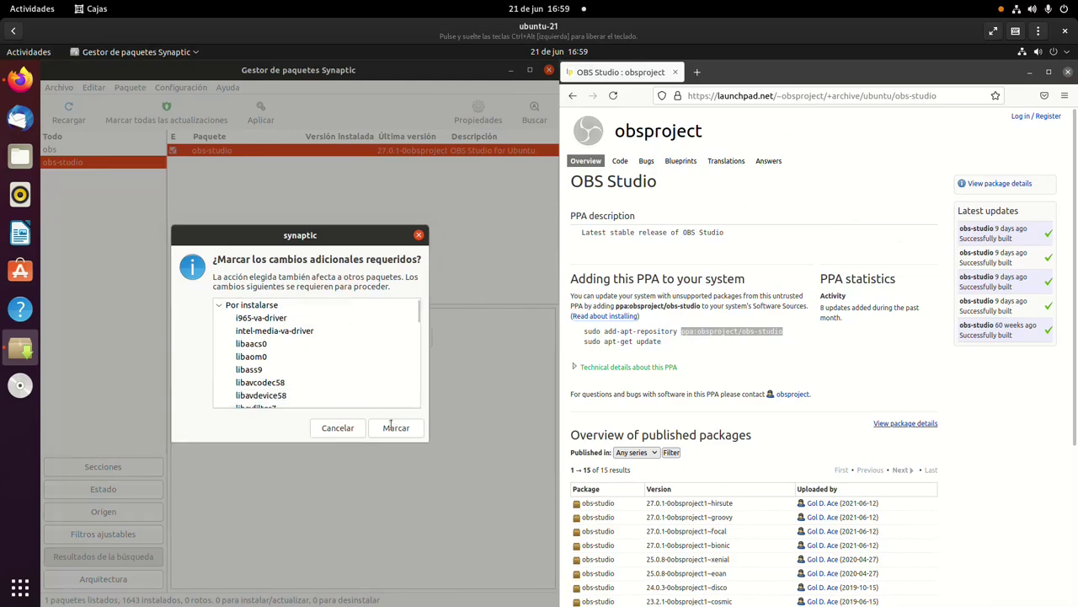
{"action": "left_click", "coordinate": [395, 427]}
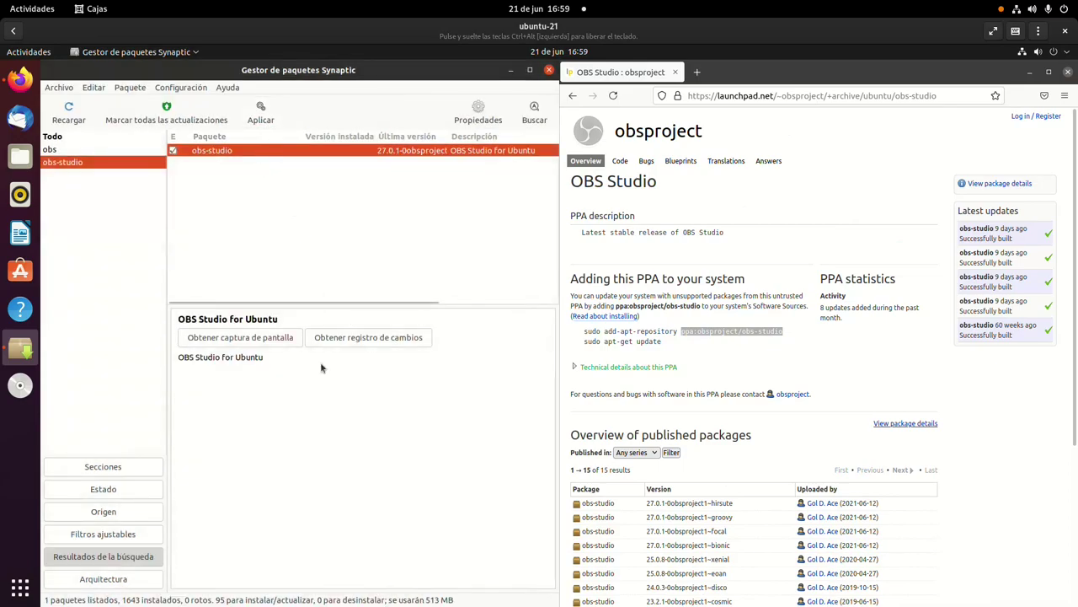
{"action": "left_click", "coordinate": [260, 113]}
{"action": "left_click", "coordinate": [492, 441]}
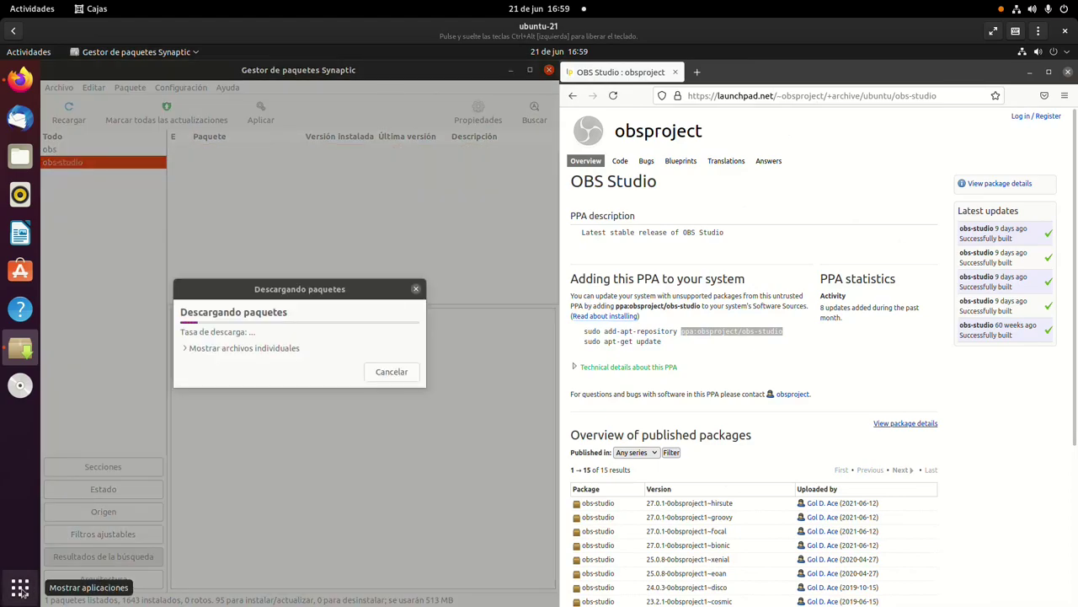
Find the system's Acerca de page, move its window beside the installation progress and examine the Sistema de ventanas entry.
{"action": "left_click", "coordinate": [21, 590]}
{"action": "type", "text": "sol"}
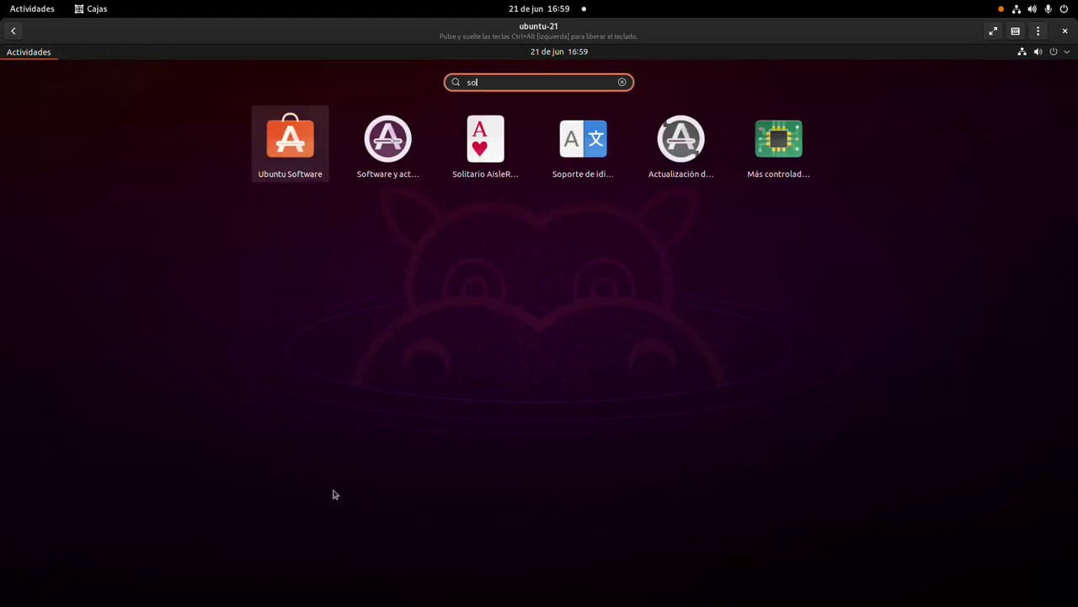
{"action": "key", "text": "BackSpace"}
{"action": "type", "text": "bre"}
{"action": "key", "text": "Escape"}
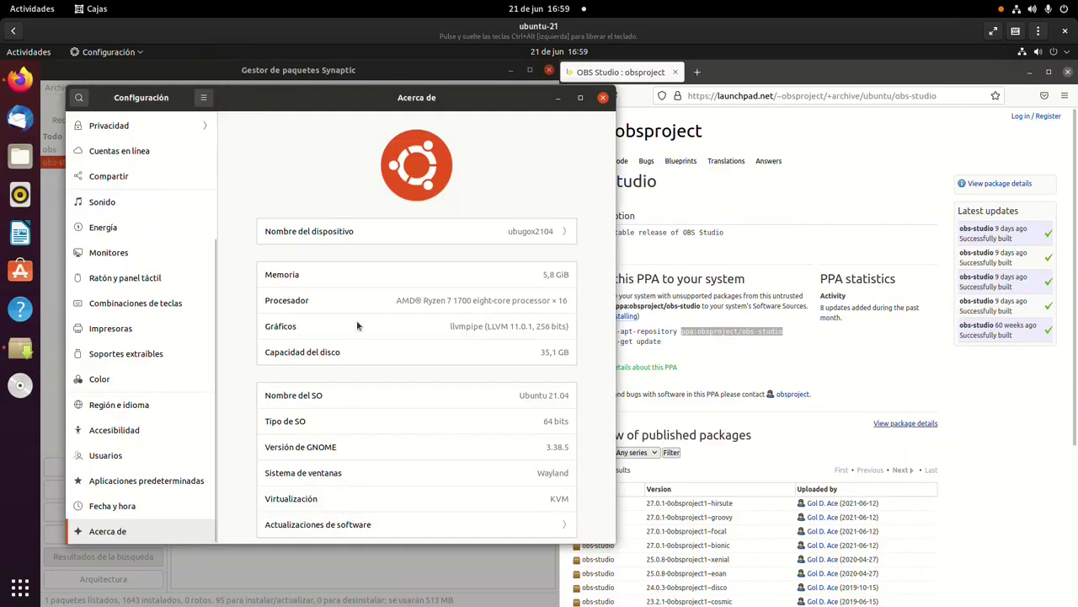
{"action": "left_click_drag", "start_coordinate": [484, 115], "coordinate": [827, 115]}
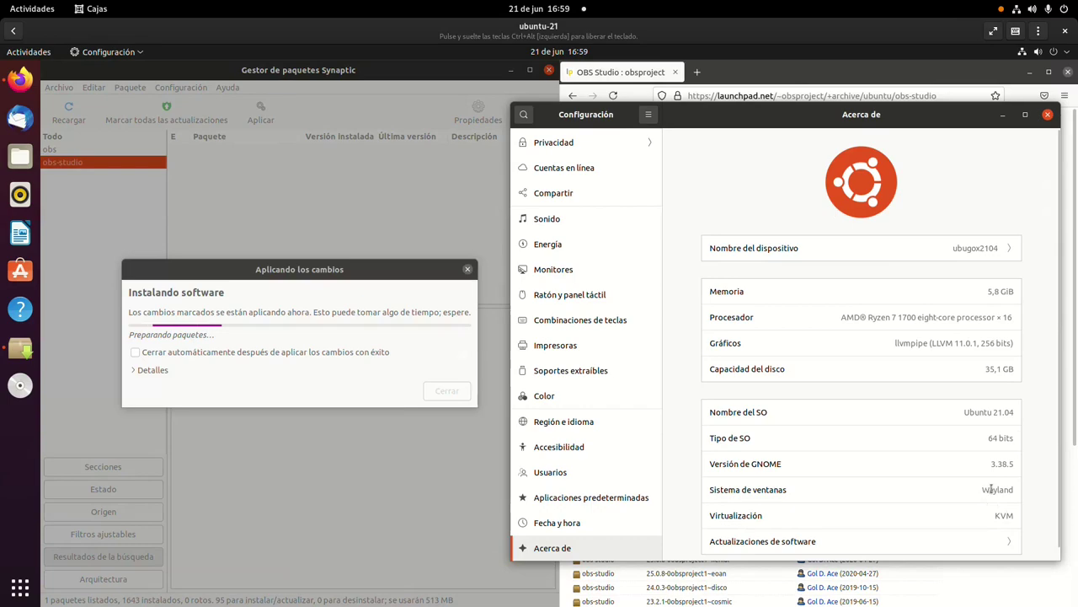
{"action": "left_click_drag", "start_coordinate": [982, 489], "coordinate": [1026, 493]}
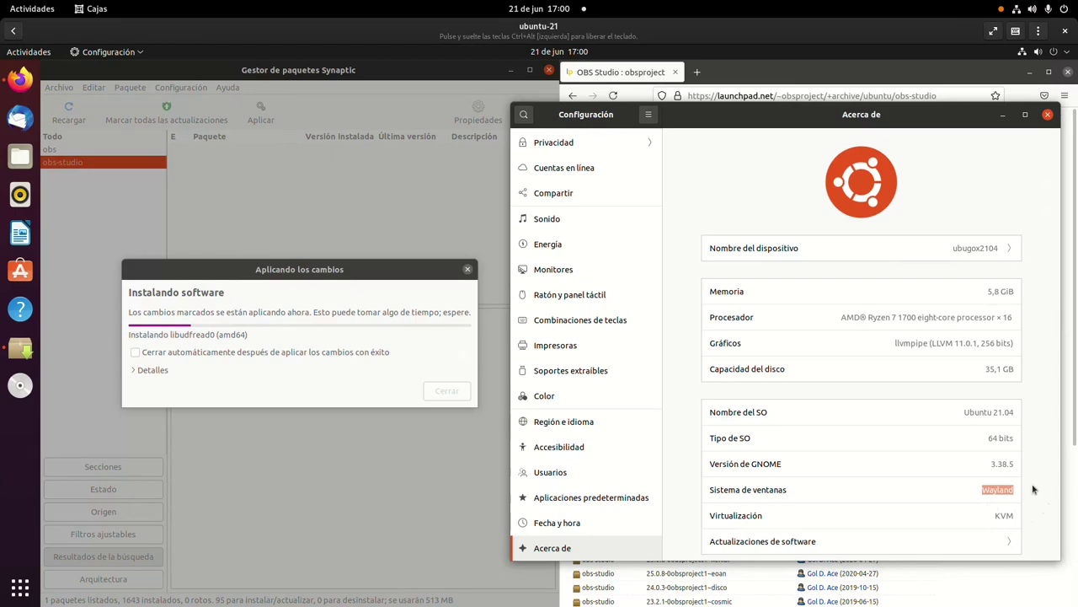
Set the installation dialog to close automatically after the changes are applied successfully, and return to the Settings window.
{"action": "left_click", "coordinate": [281, 358]}
{"action": "left_click", "coordinate": [281, 358]}
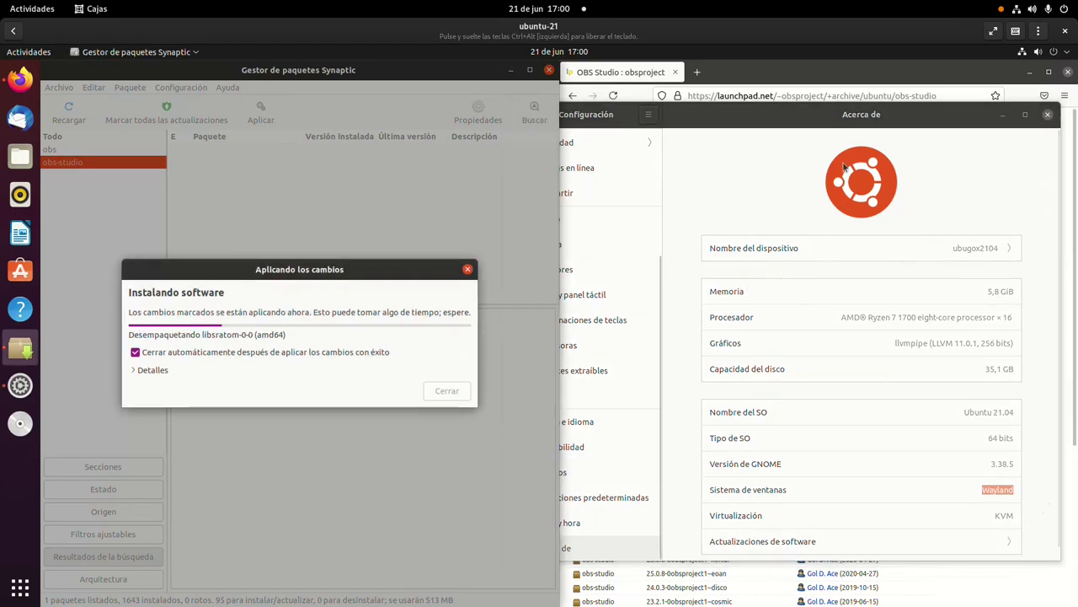
{"action": "left_click", "coordinate": [841, 123]}
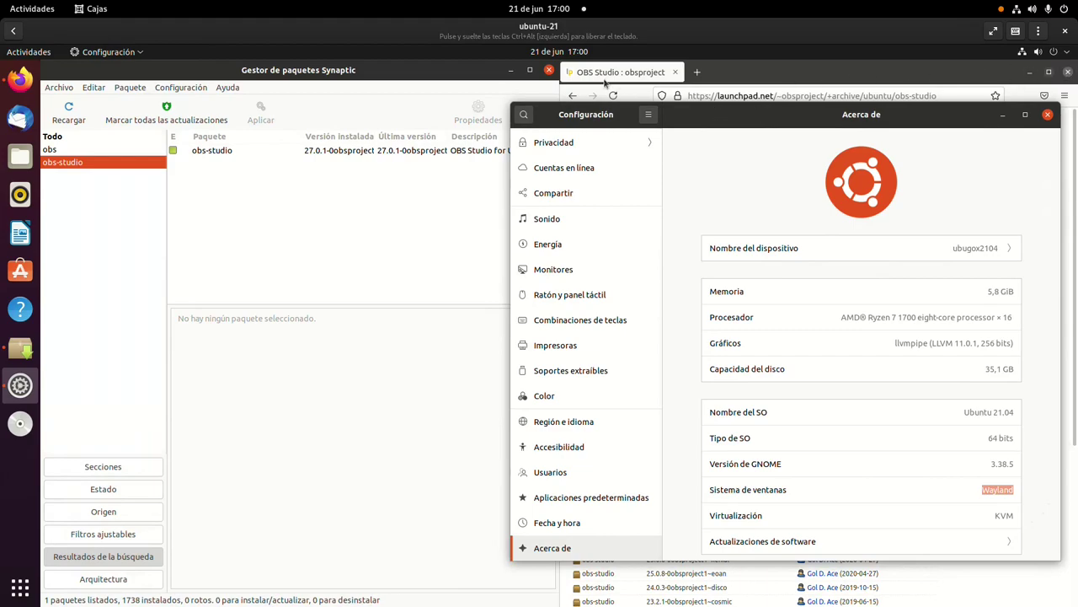
Close Synaptic and the Firefox window with the Launchpad page.
{"action": "left_click", "coordinate": [540, 76]}
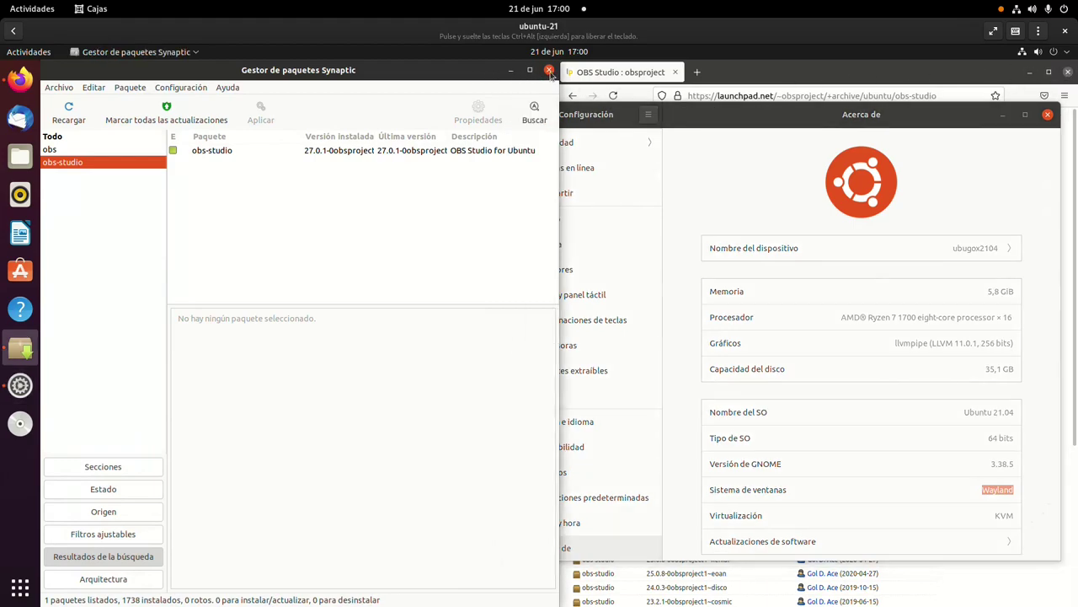
{"action": "key", "text": "super+h"}
{"action": "left_click", "coordinate": [1067, 75]}
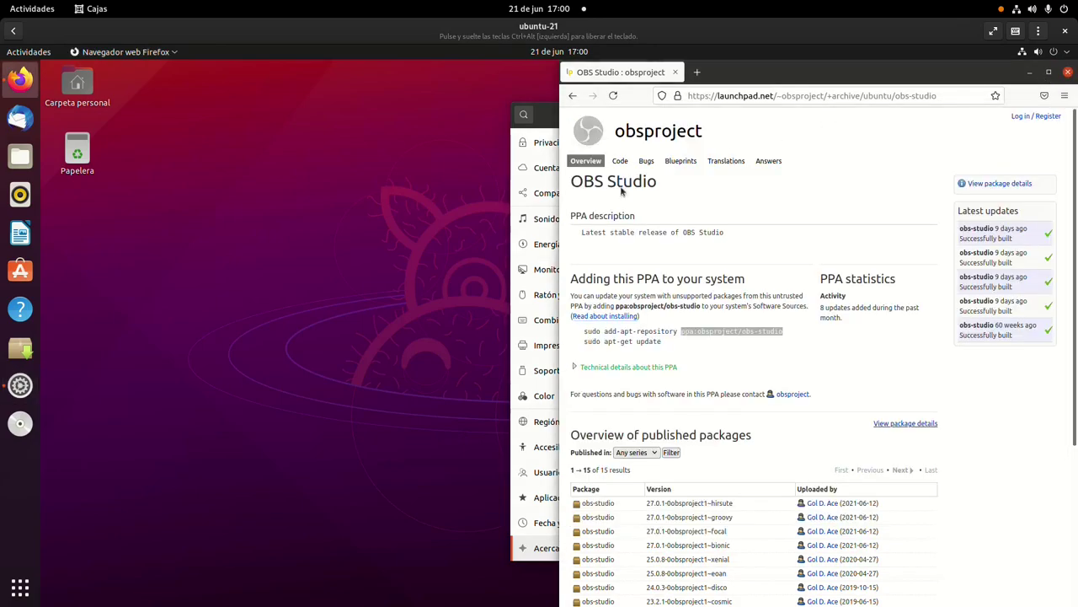
Launch OBS Studio from the installed applications and cancel its automatic configuration wizard.
{"action": "left_click", "coordinate": [20, 588]}
{"action": "scroll", "coordinate": [519, 357], "scroll_direction": "down", "scroll_amount": 1}
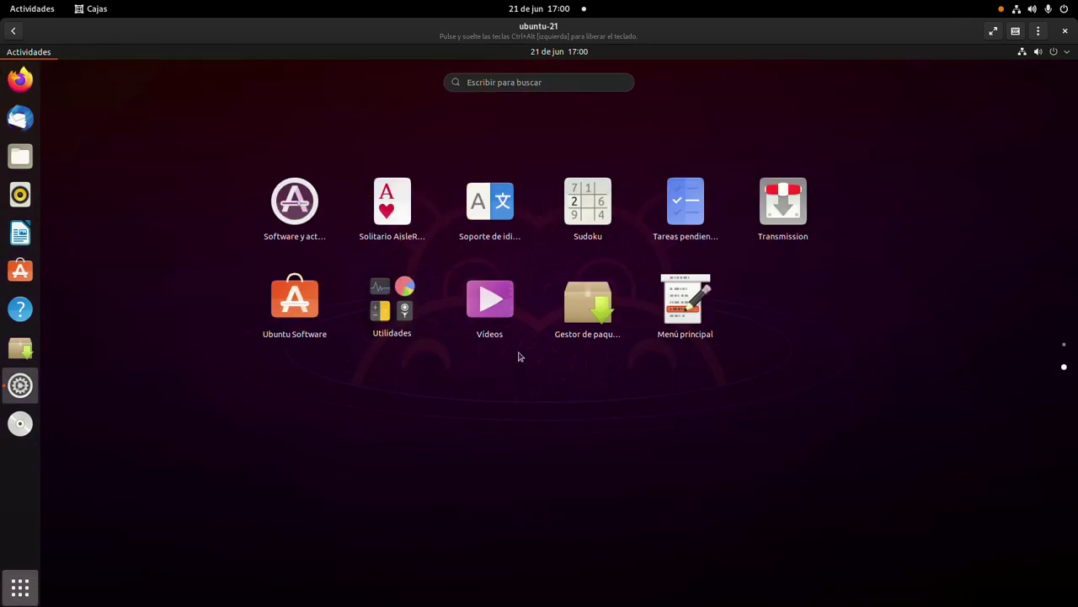
{"action": "scroll", "coordinate": [519, 357], "scroll_direction": "up", "scroll_amount": 1}
{"action": "scroll", "coordinate": [517, 354], "scroll_direction": "down", "scroll_amount": 1}
{"action": "left_click", "coordinate": [700, 373]}
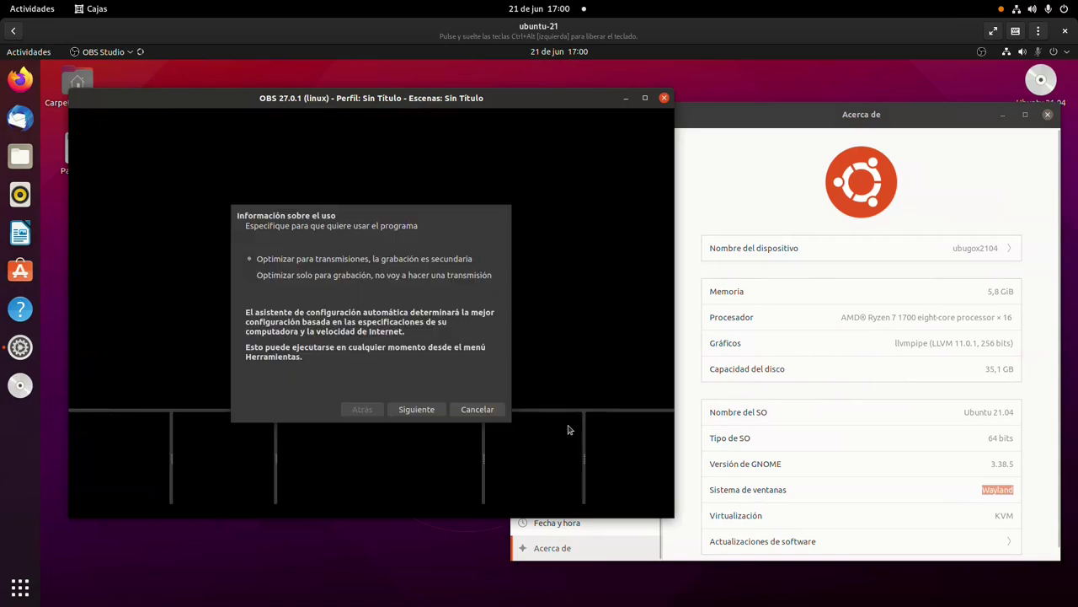
{"action": "left_click", "coordinate": [473, 409]}
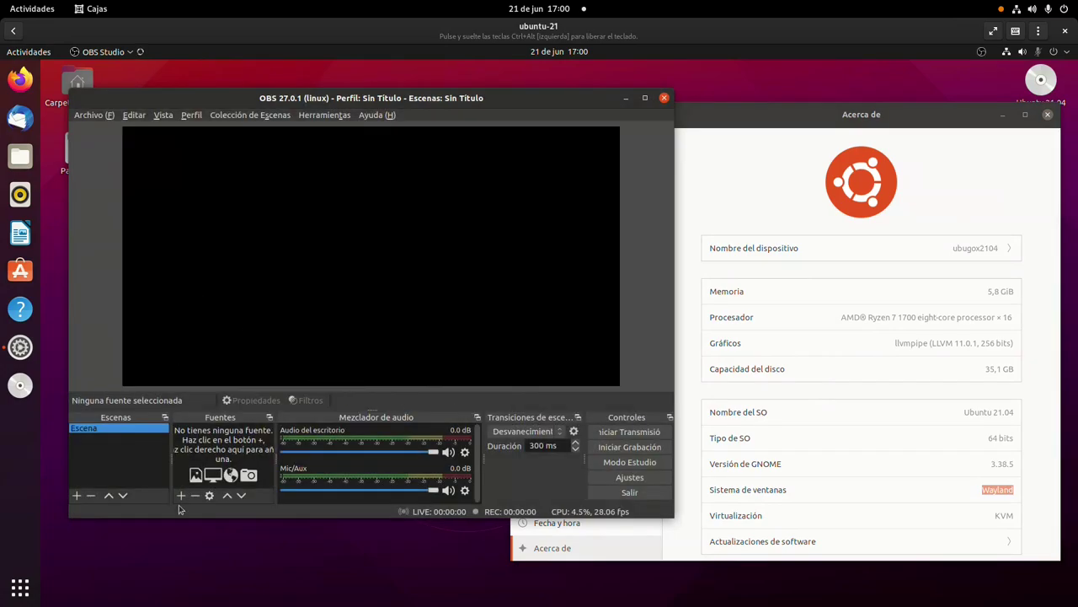
Test a Captura de pantalla (XSHM) source in the scene with the OBS window widened, and delete the source.
{"action": "left_click", "coordinate": [181, 497]}
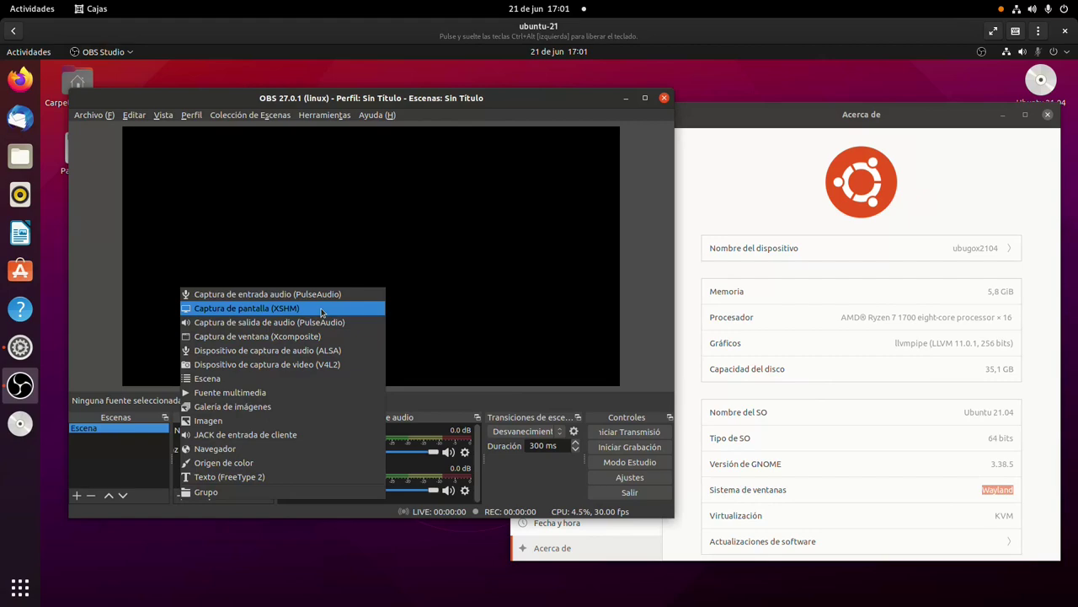
{"action": "left_click", "coordinate": [321, 310]}
{"action": "left_click", "coordinate": [440, 389]}
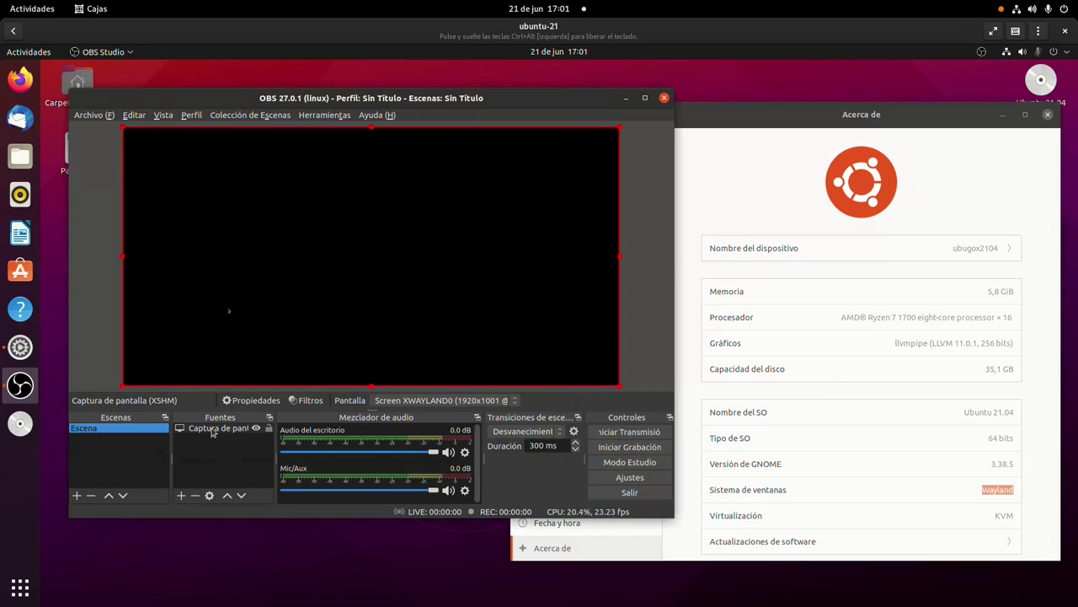
{"action": "left_click", "coordinate": [214, 430]}
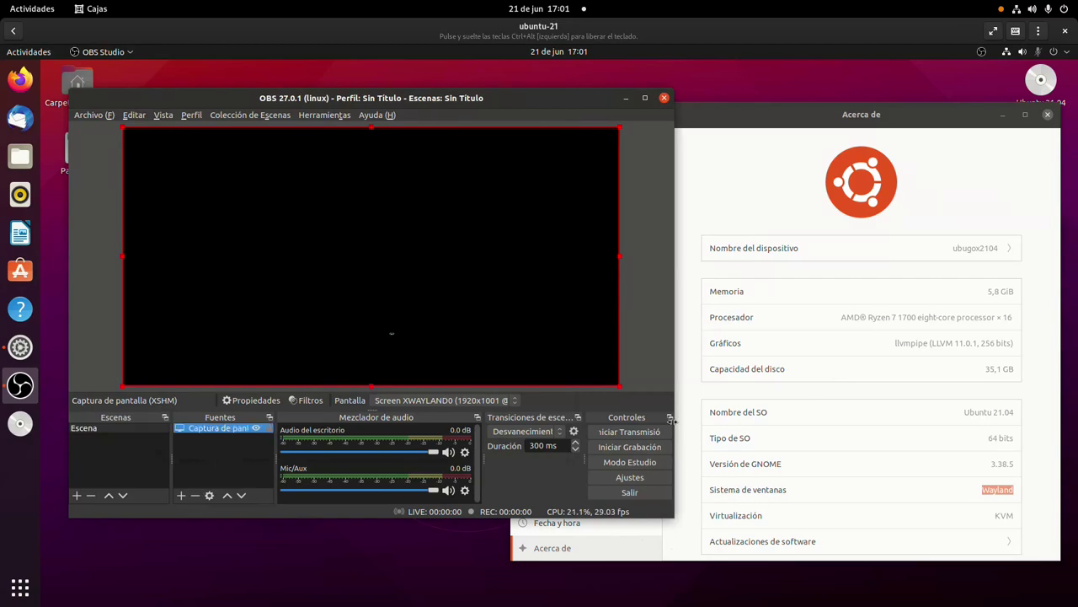
{"action": "left_click_drag", "start_coordinate": [743, 422], "coordinate": [973, 408]}
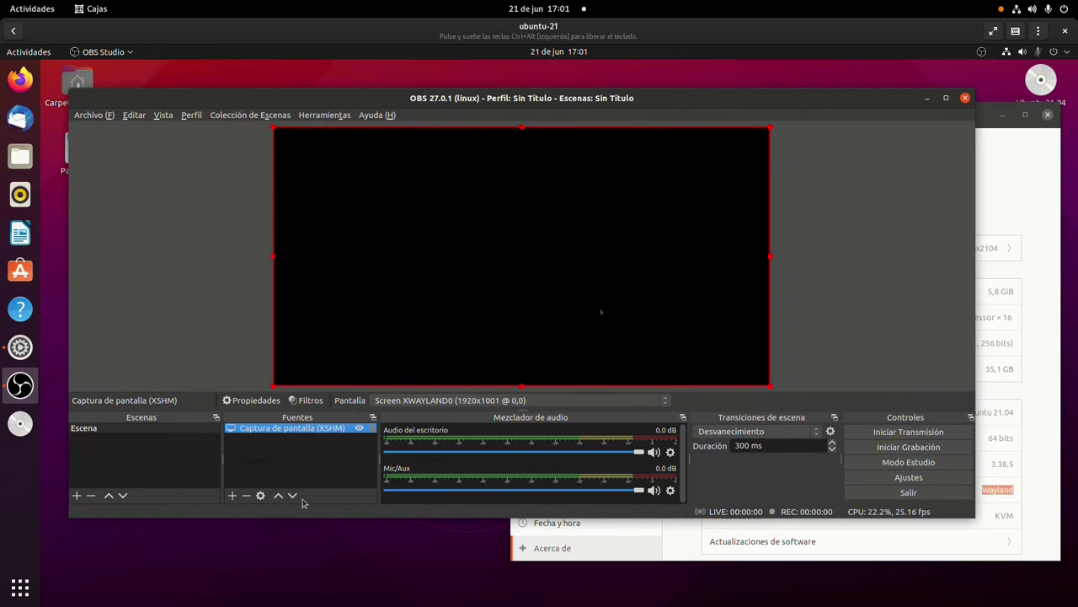
{"action": "left_click", "coordinate": [246, 496]}
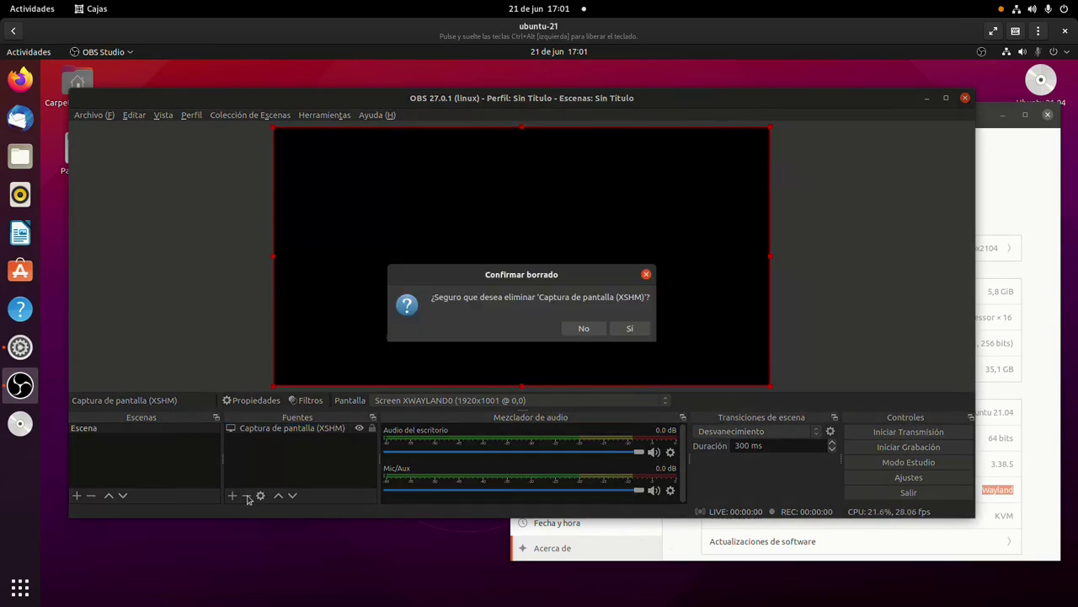
{"action": "left_click", "coordinate": [636, 328]}
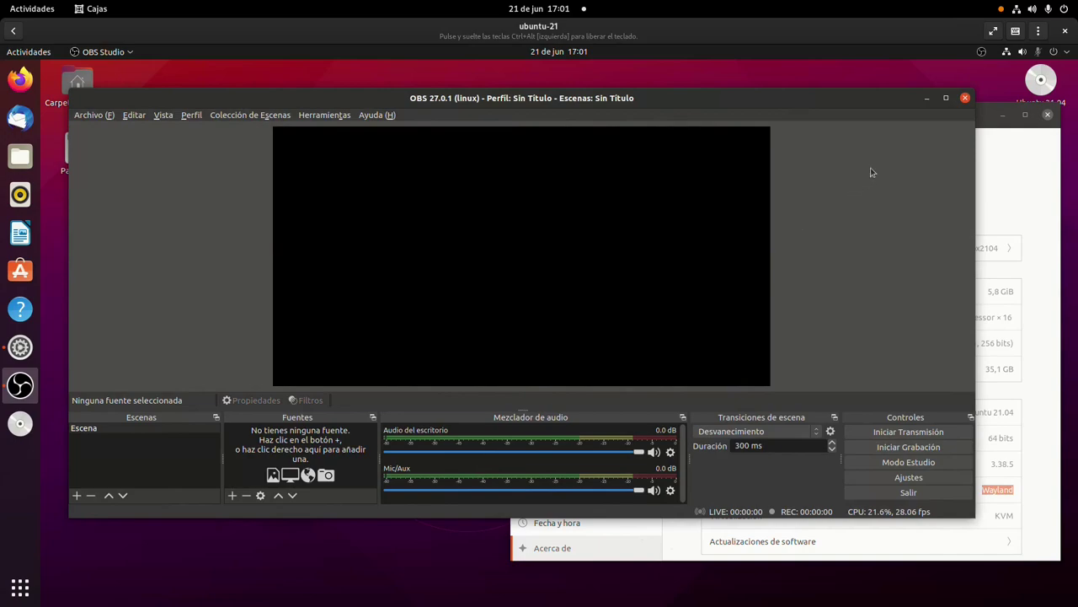
Close OBS Studio and launch the Menú principal editor by searching the applications for "alacarte".
{"action": "left_click", "coordinate": [965, 99]}
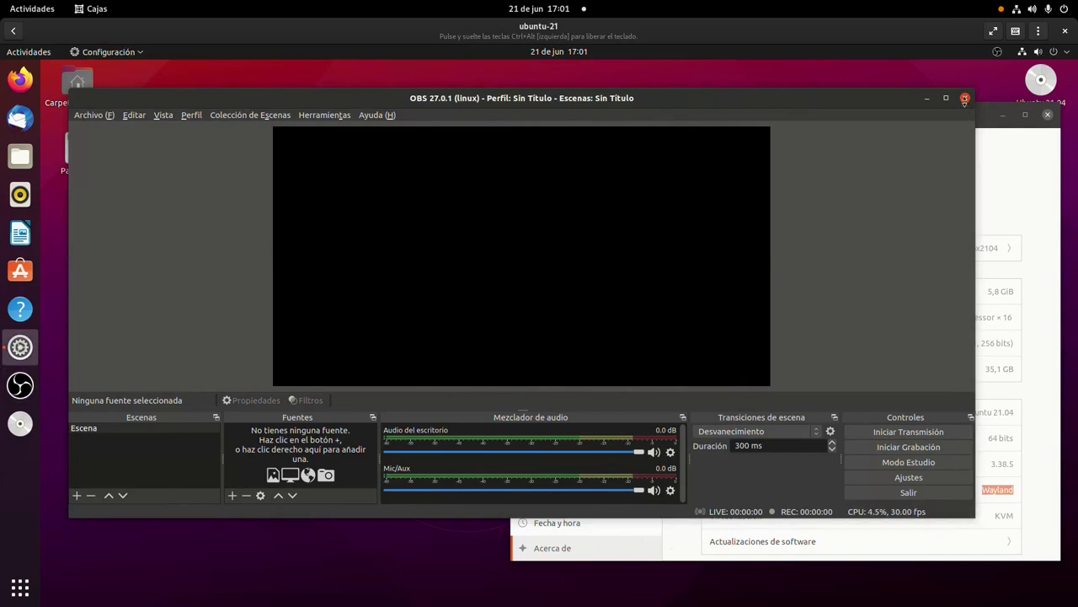
{"action": "left_click", "coordinate": [21, 597]}
{"action": "type", "text": "ala"}
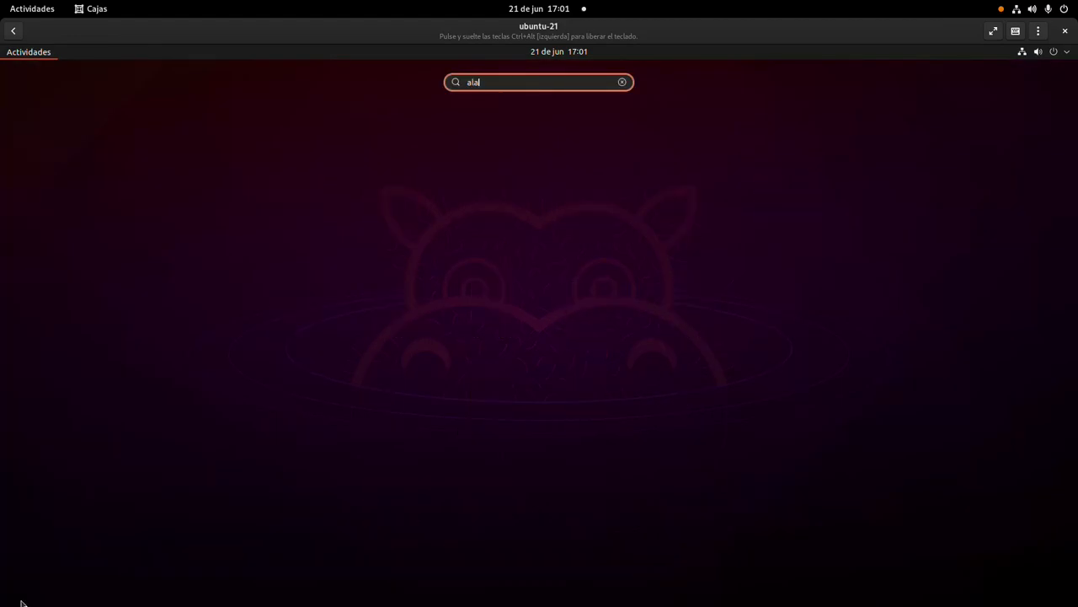
{"action": "type", "text": "c"}
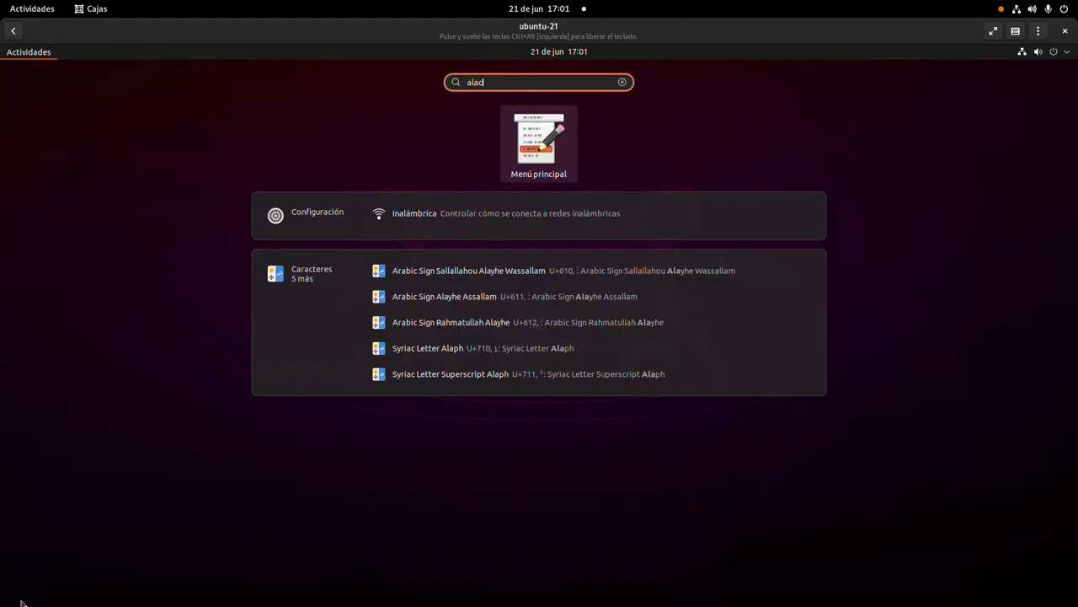
{"action": "type", "text": "arte"}
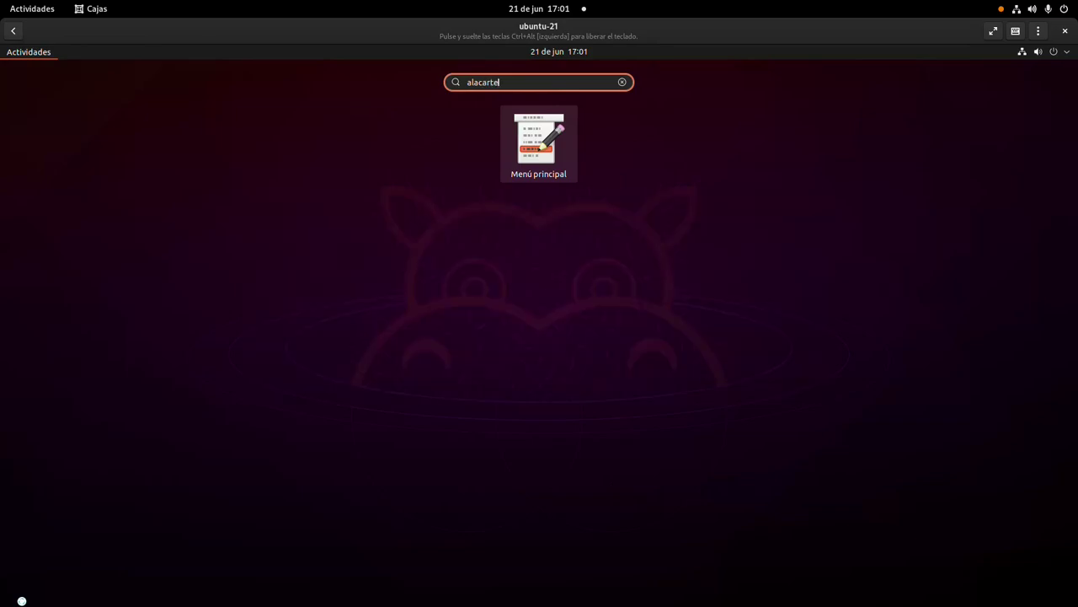
{"action": "key", "text": "Return"}
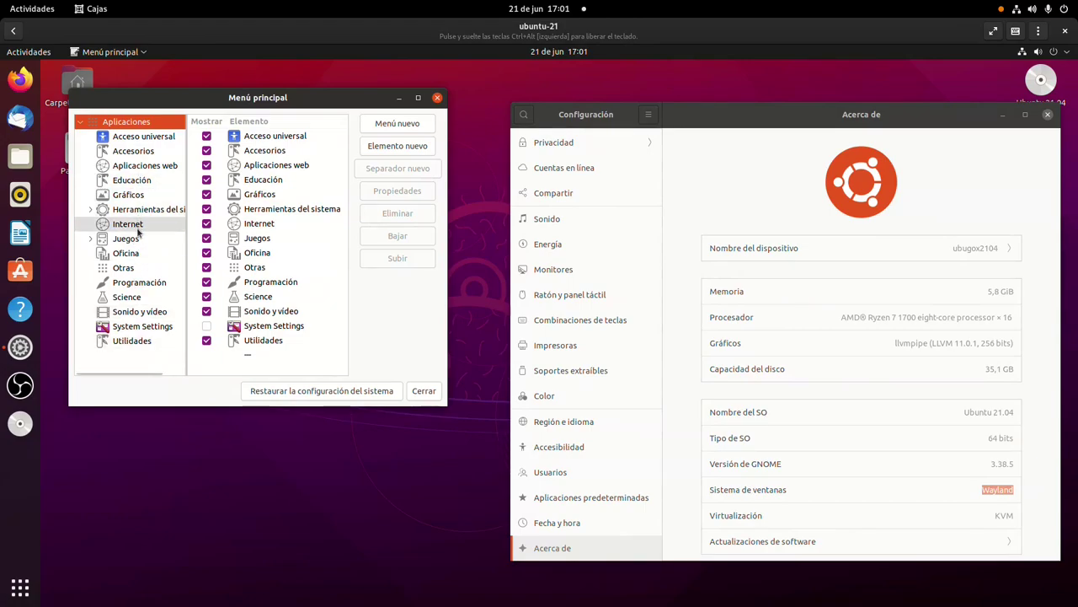
Append "-platform wayland" to the launcher command of OBS Studio under Sonido y vídeo and accept the change.
{"action": "left_click", "coordinate": [135, 316]}
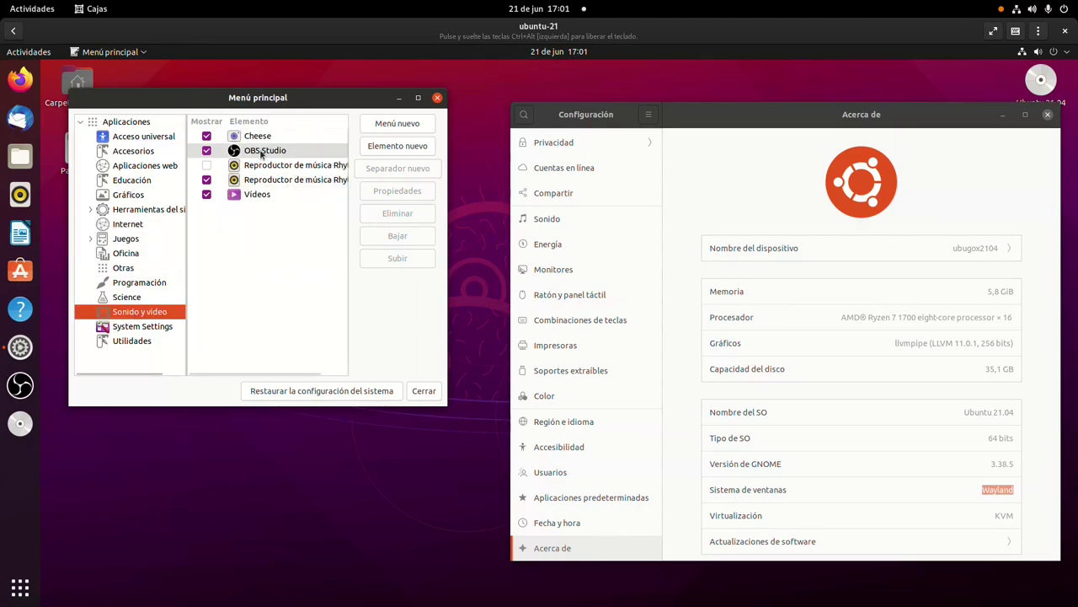
{"action": "double_click", "coordinate": [292, 151]}
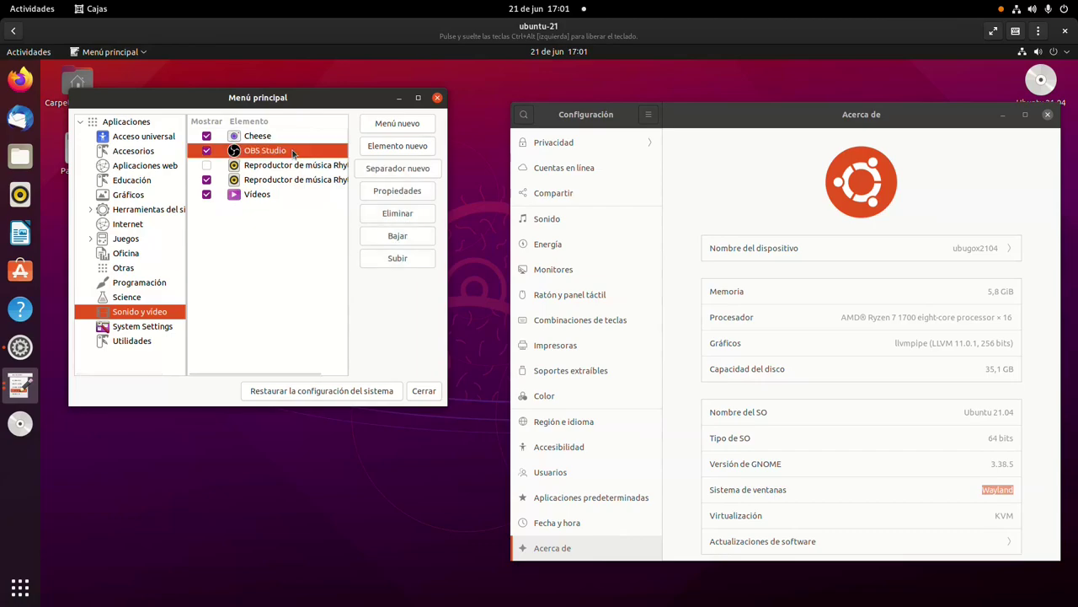
{"action": "left_click", "coordinate": [273, 239]}
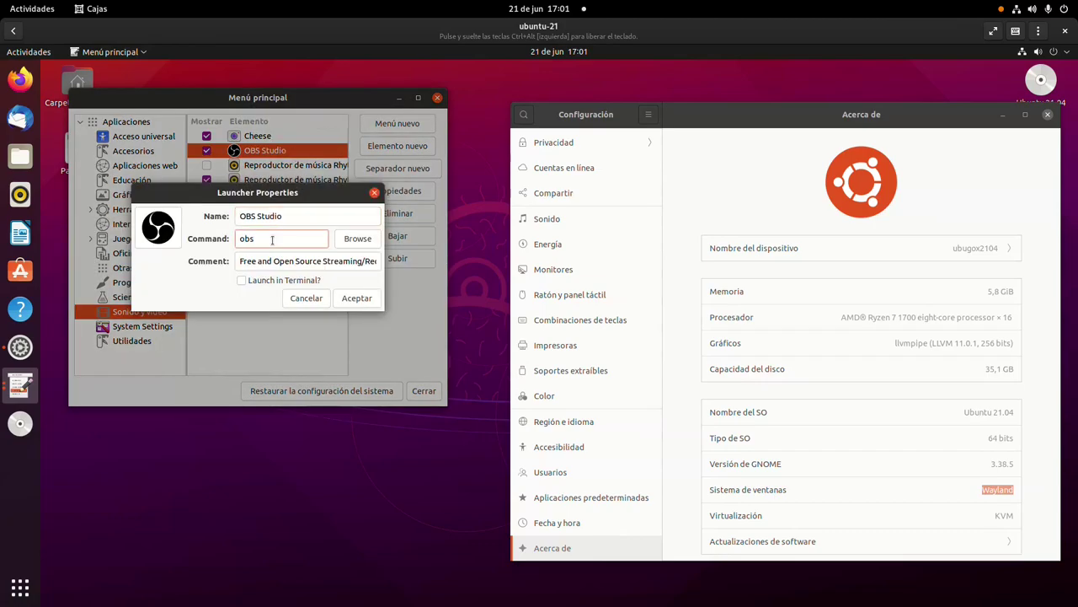
{"action": "type", "text": "-platform wayland"}
{"action": "left_click", "coordinate": [354, 299]}
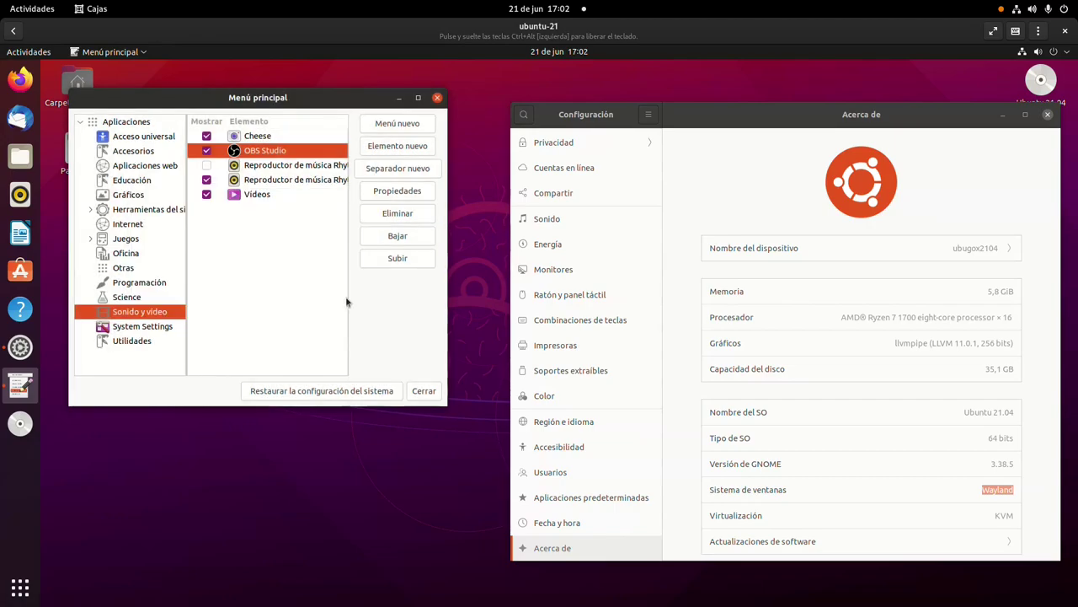
Close the Menú principal editor and the Settings window.
{"action": "left_click", "coordinate": [424, 392]}
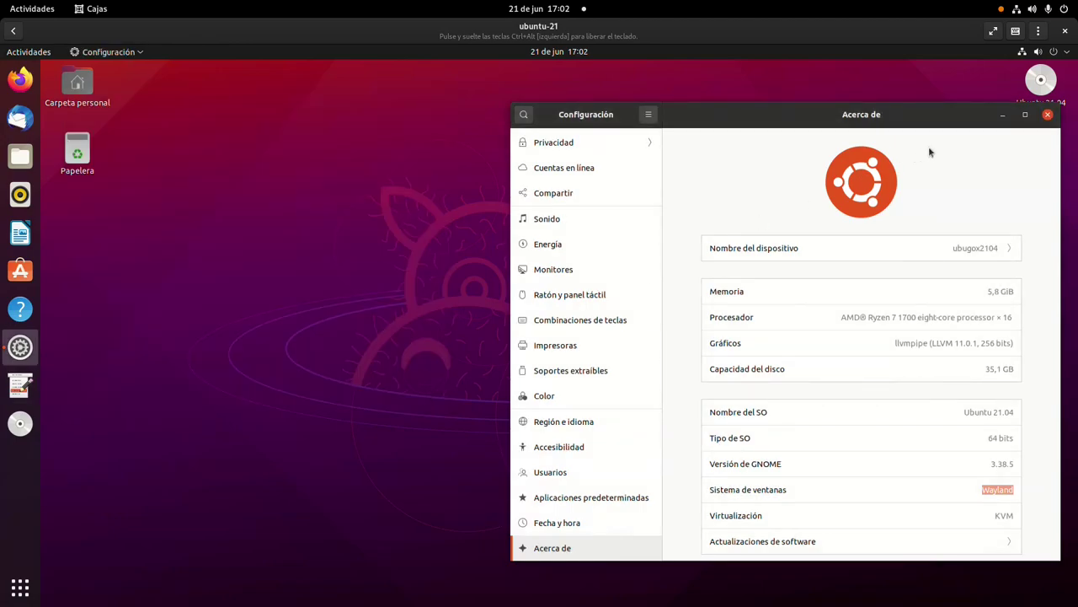
{"action": "left_click", "coordinate": [1049, 116]}
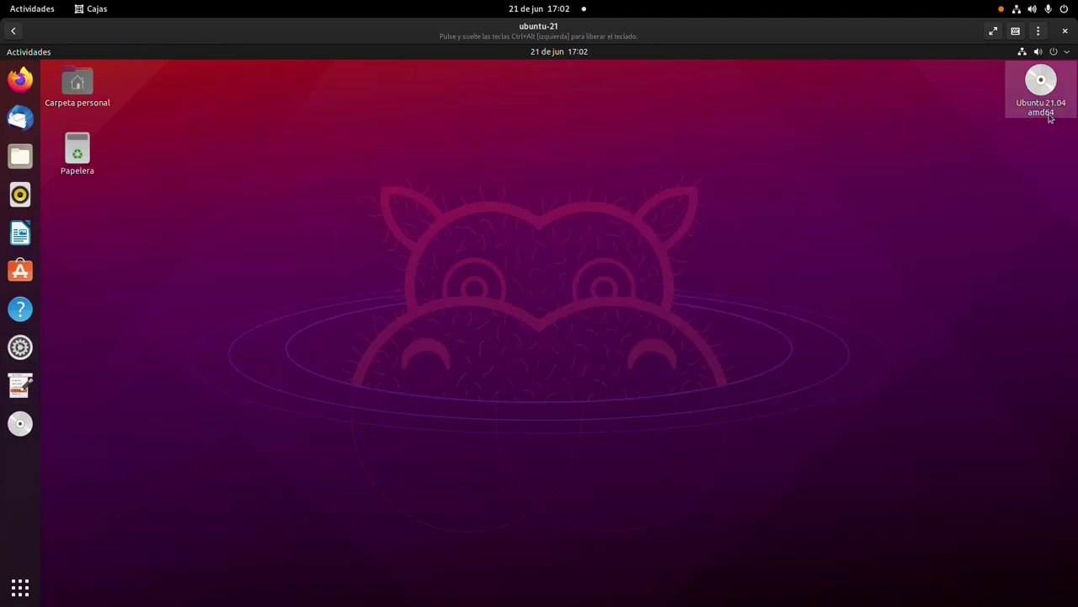
Log out of the current Ubuntu session and confirm the logout.
{"action": "left_click", "coordinate": [1068, 52]}
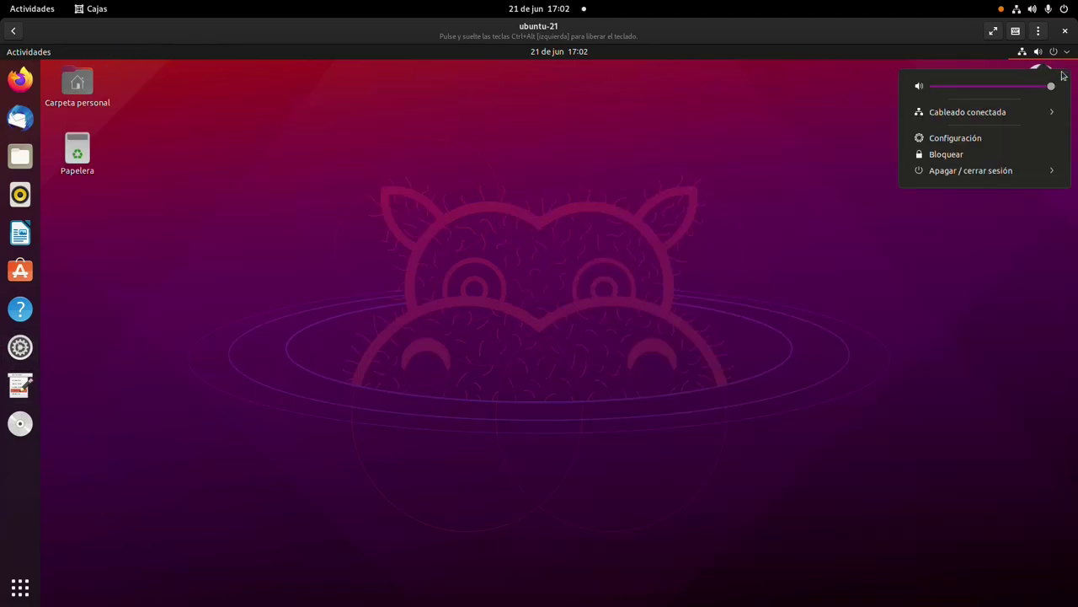
{"action": "left_click", "coordinate": [1007, 173]}
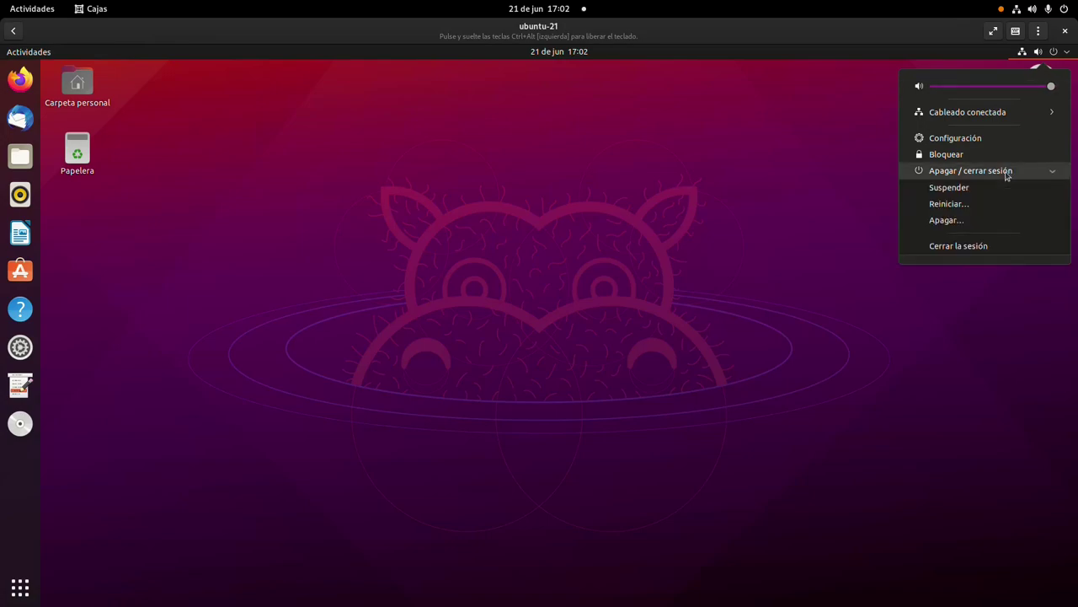
{"action": "left_click", "coordinate": [974, 246]}
{"action": "left_click", "coordinate": [617, 374]}
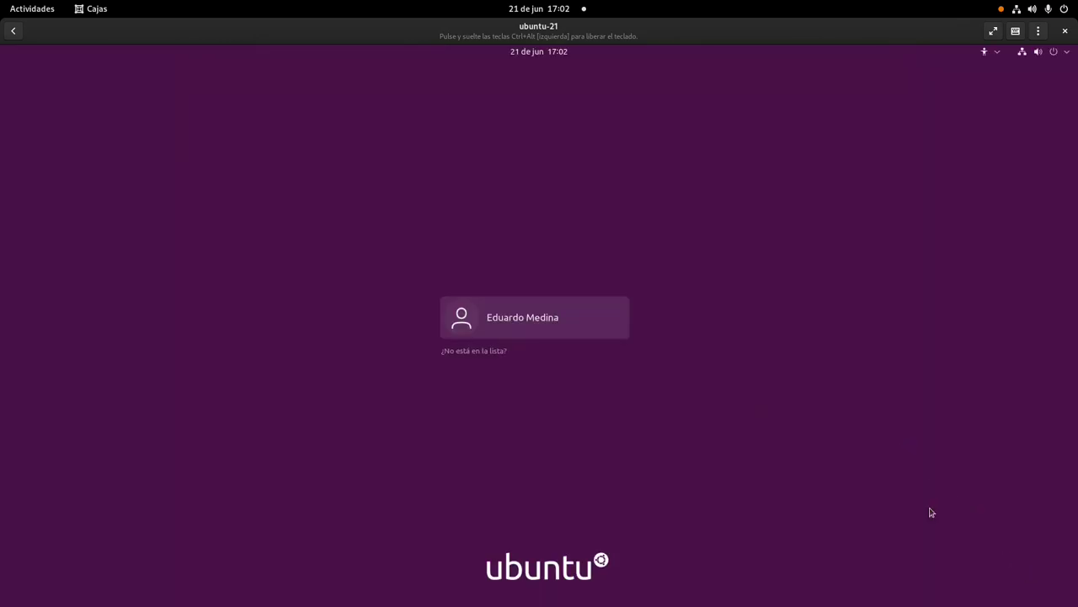
Check the session choices on the login screen, keep Ubuntu, and log in to the listed user with the account password.
{"action": "left_click", "coordinate": [573, 328]}
{"action": "left_click", "coordinate": [1048, 580]}
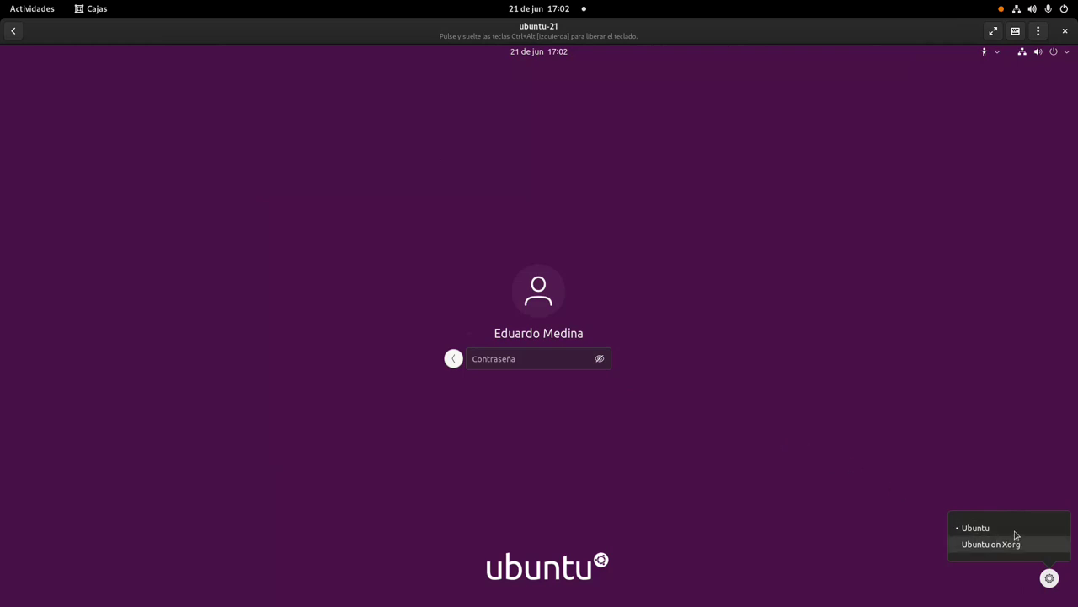
{"action": "left_click", "coordinate": [667, 417]}
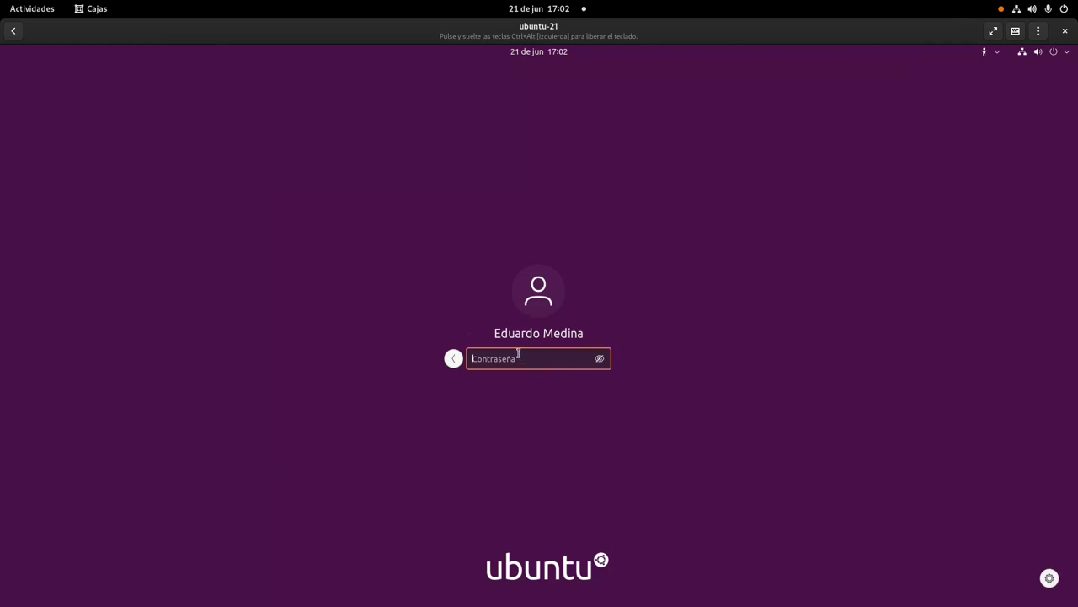
{"action": "type", "text": "******"}
{"action": "key", "text": "Return"}
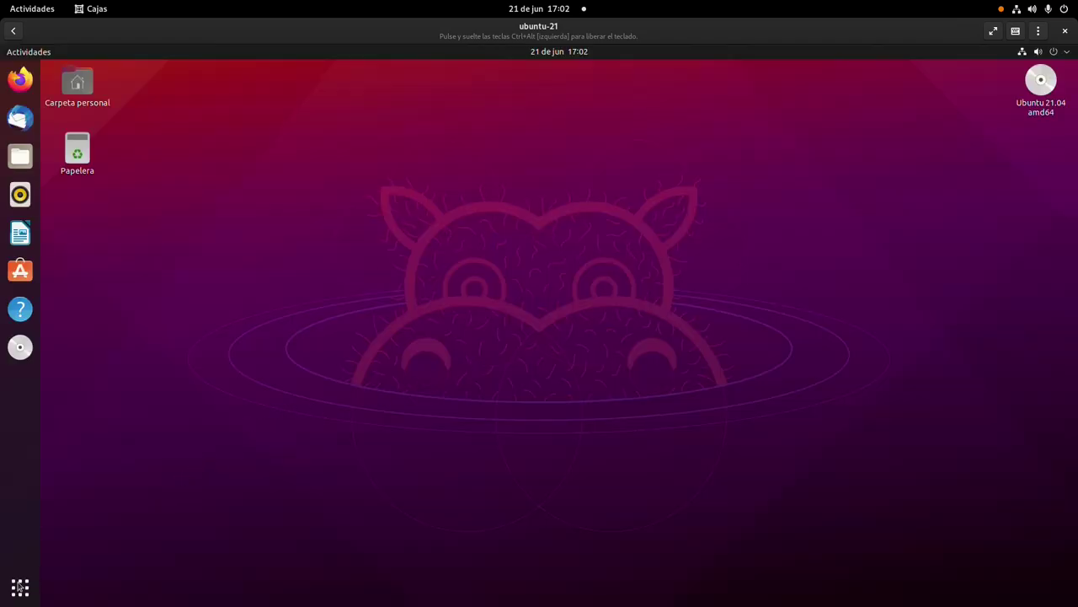
Launch OBS Studio by searching the applications for "obs".
{"action": "left_click", "coordinate": [13, 587]}
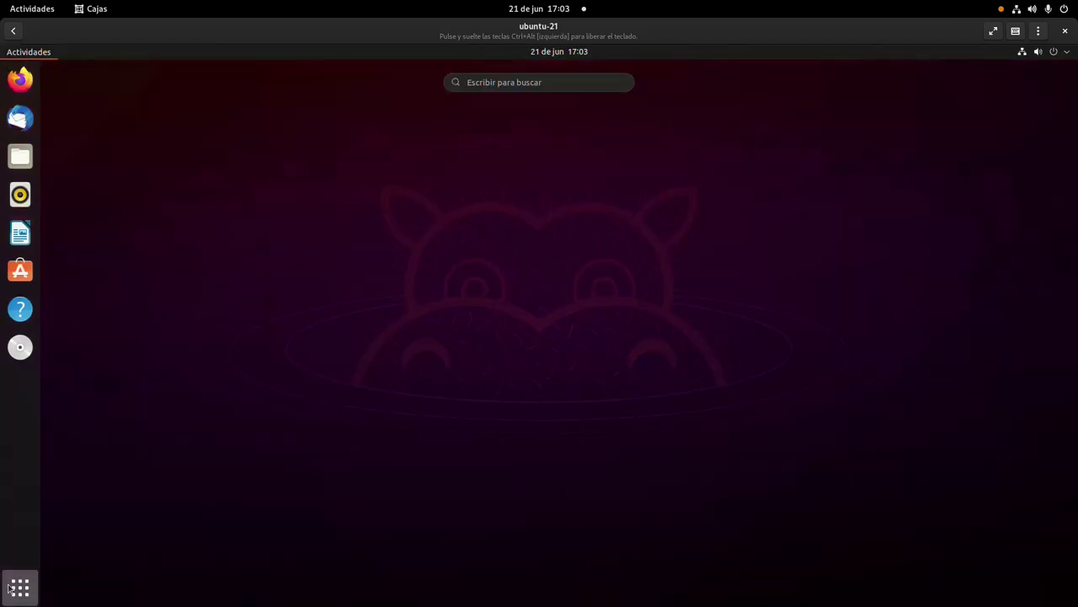
{"action": "type", "text": "obs"}
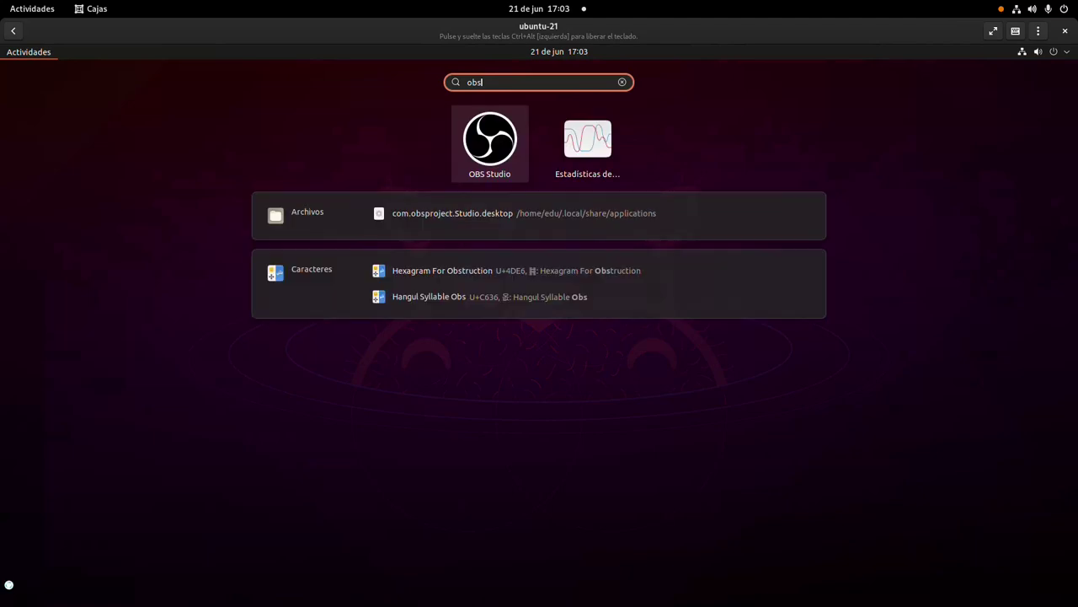
{"action": "key", "text": "Return"}
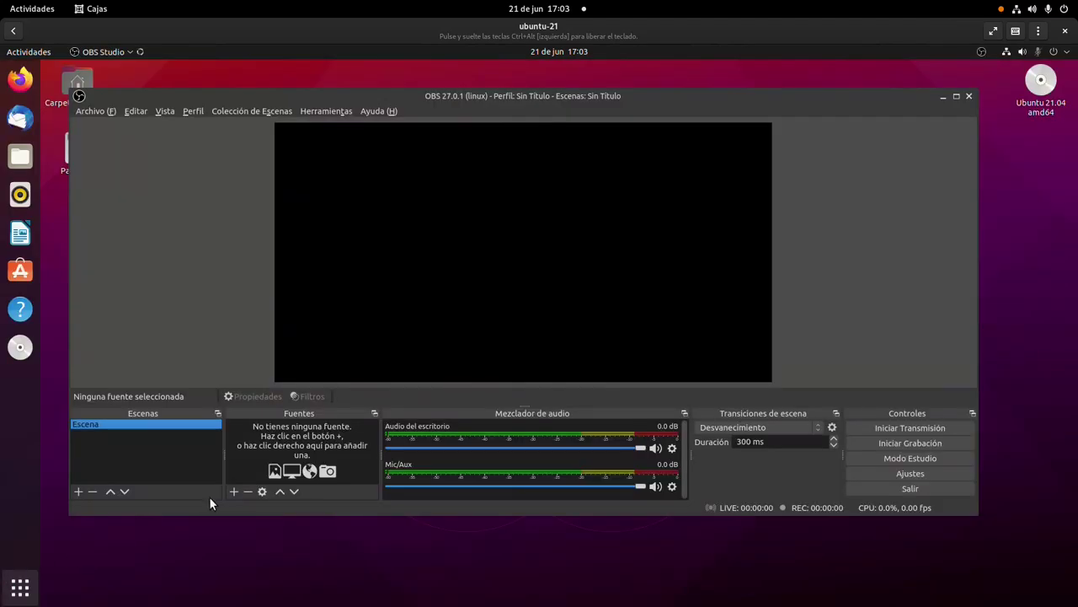
Add a new Captura de pantalla (PipeWire) source to the scene, share the monitor Pantalla desconocida and accept its properties.
{"action": "left_click", "coordinate": [234, 491]}
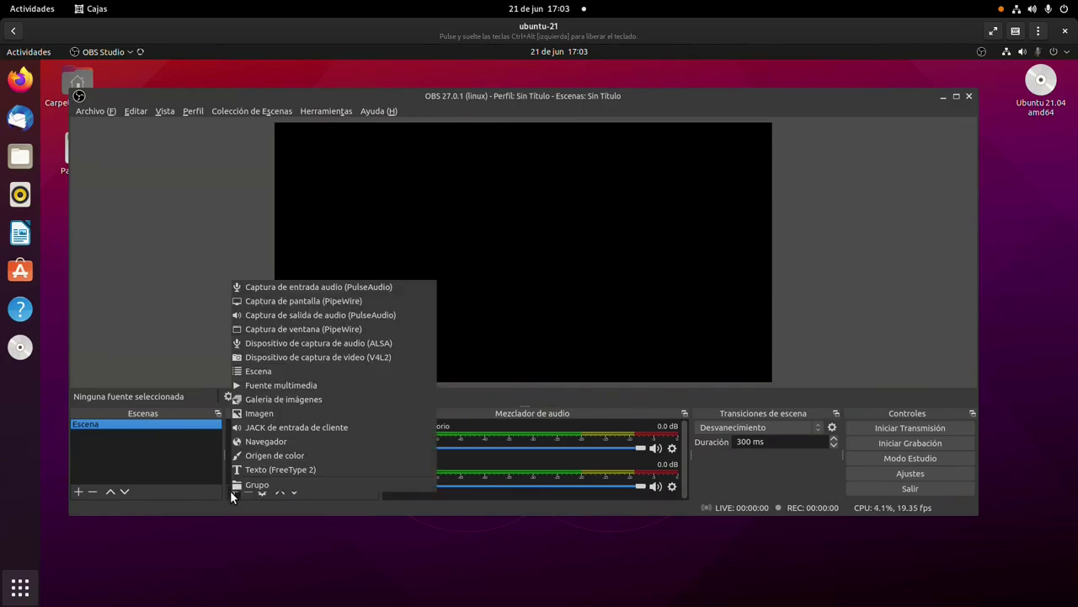
{"action": "left_click", "coordinate": [380, 298]}
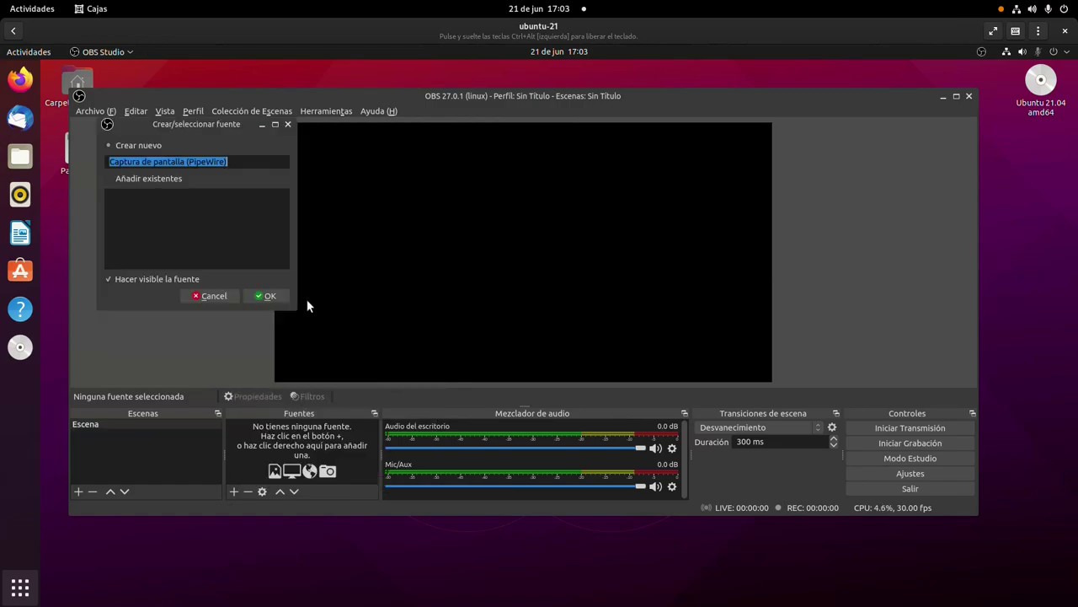
{"action": "left_click", "coordinate": [266, 296]}
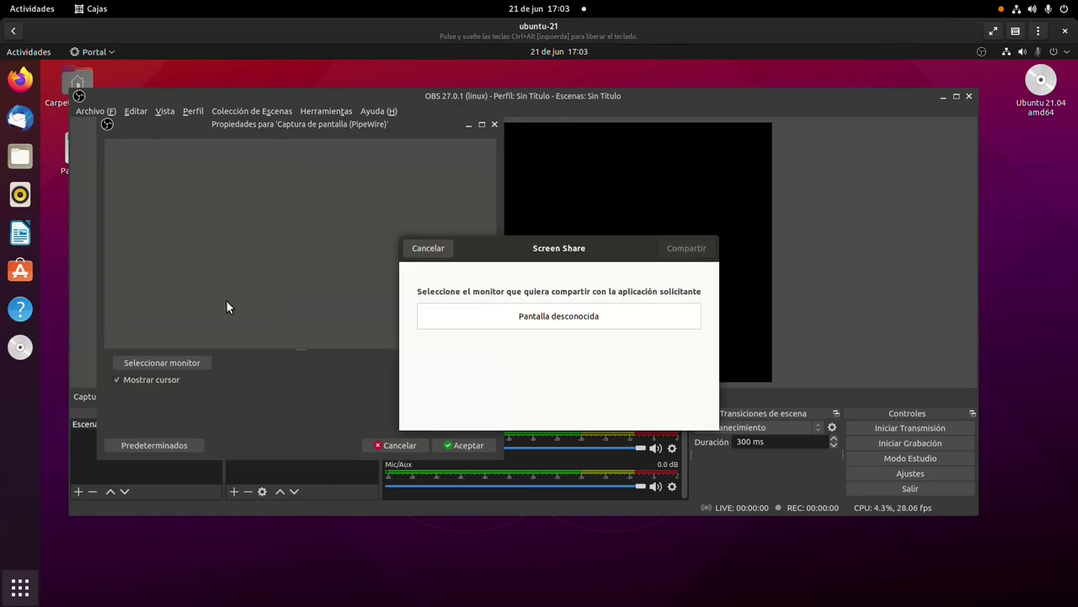
{"action": "left_click", "coordinate": [467, 322]}
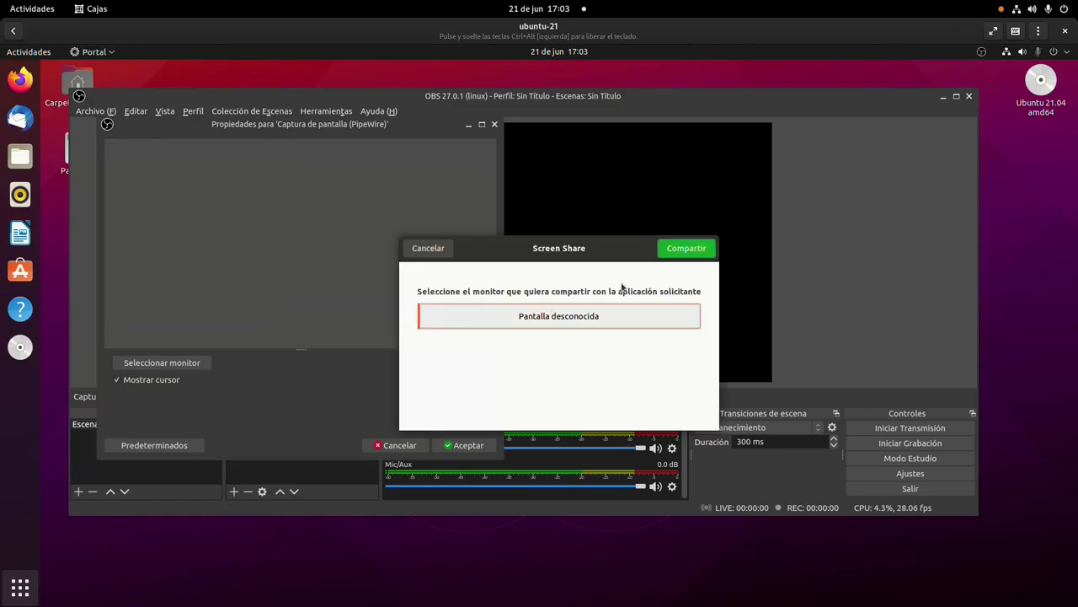
{"action": "left_click", "coordinate": [684, 249]}
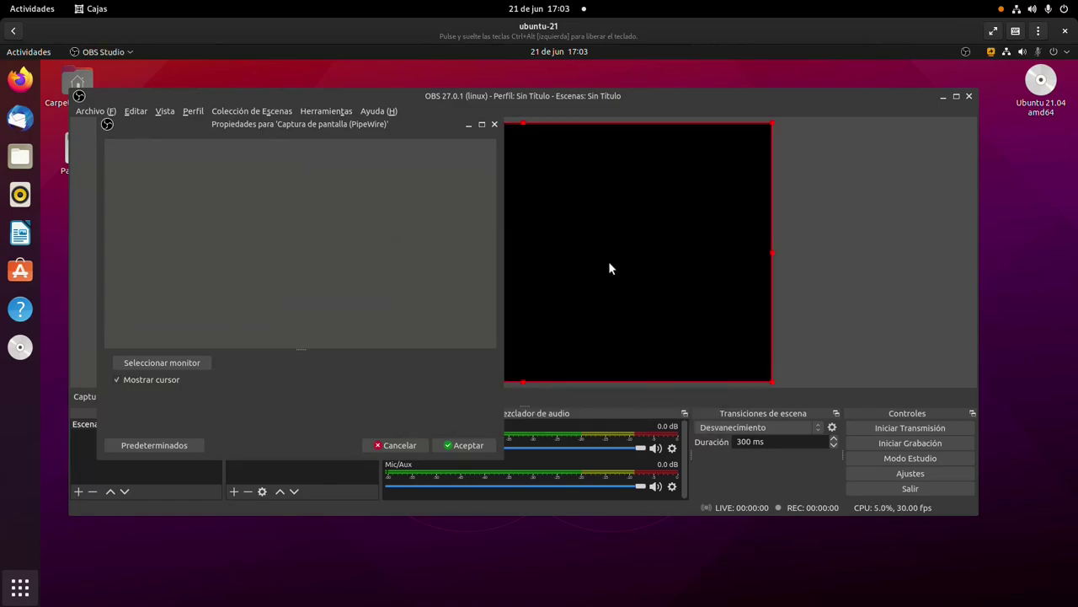
{"action": "left_click", "coordinate": [464, 445]}
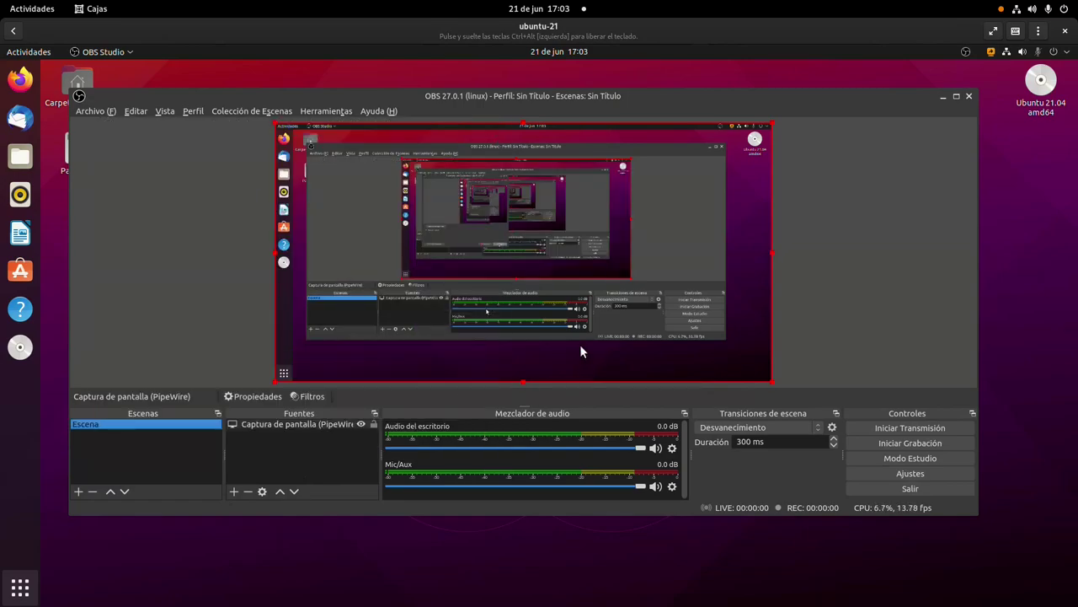